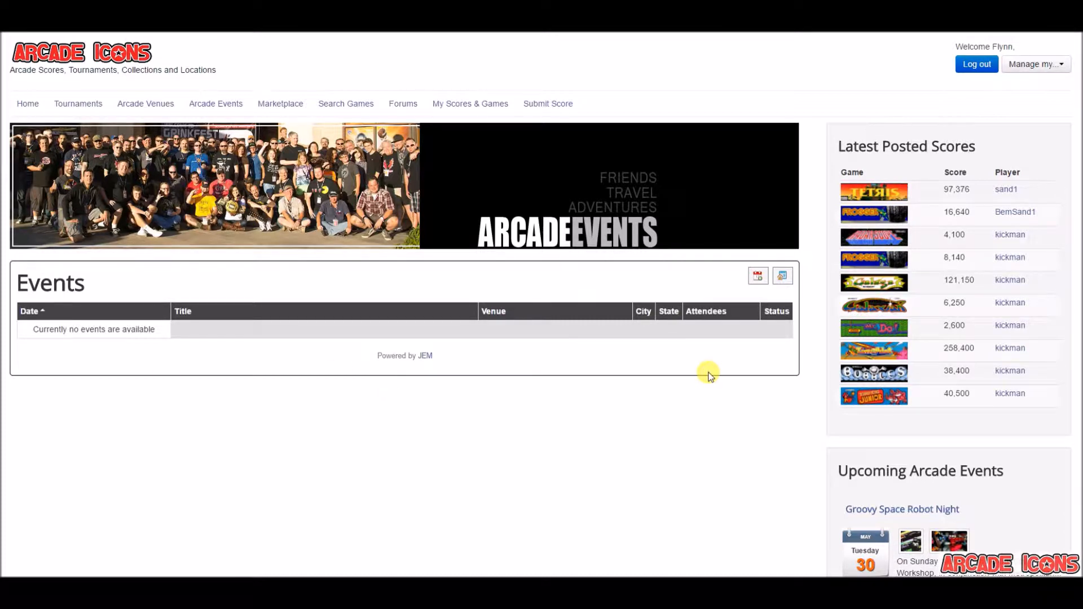
Start a new arcade event and give it the title Tequila & Taco Weekend
click(757, 278)
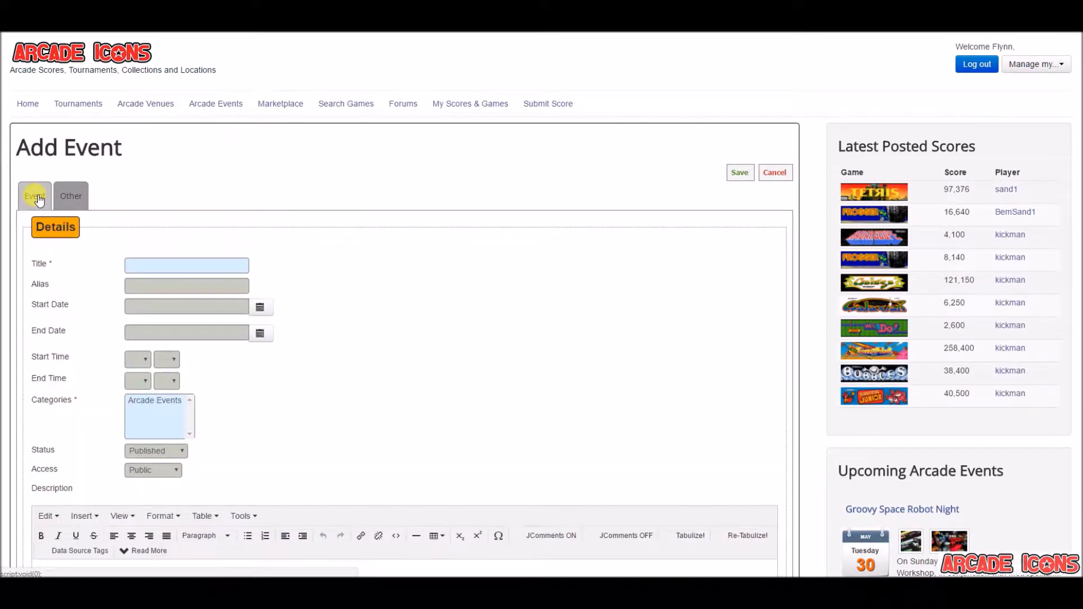
click(157, 272)
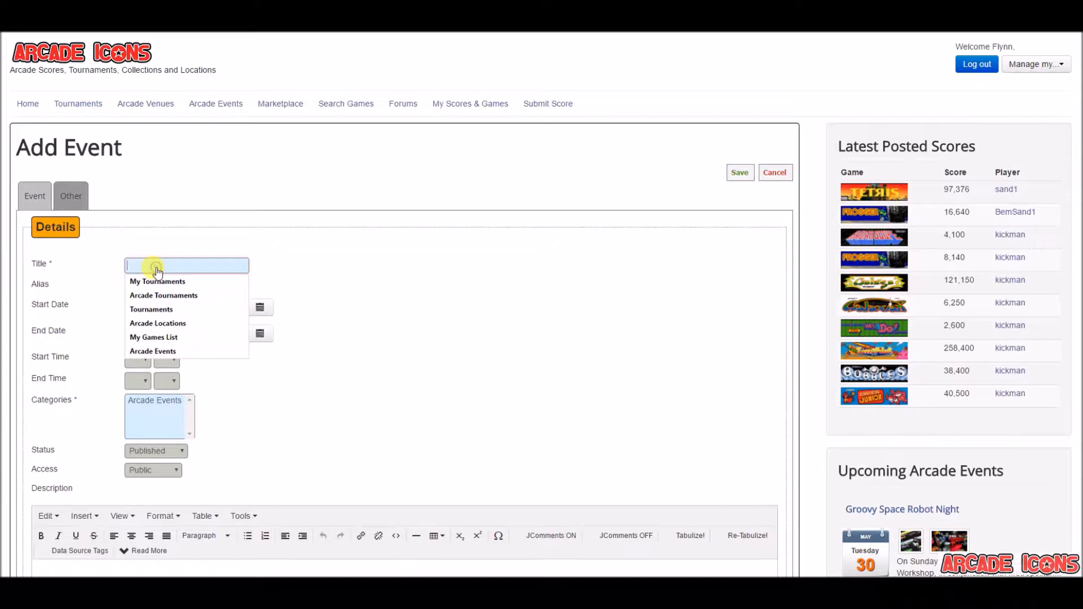
text(T)
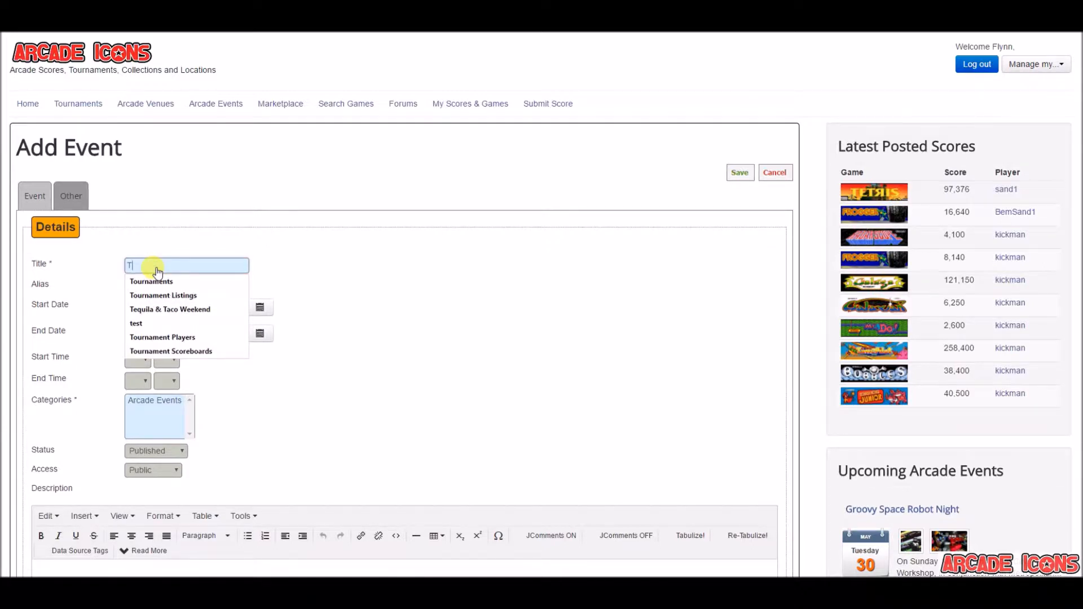
click(167, 309)
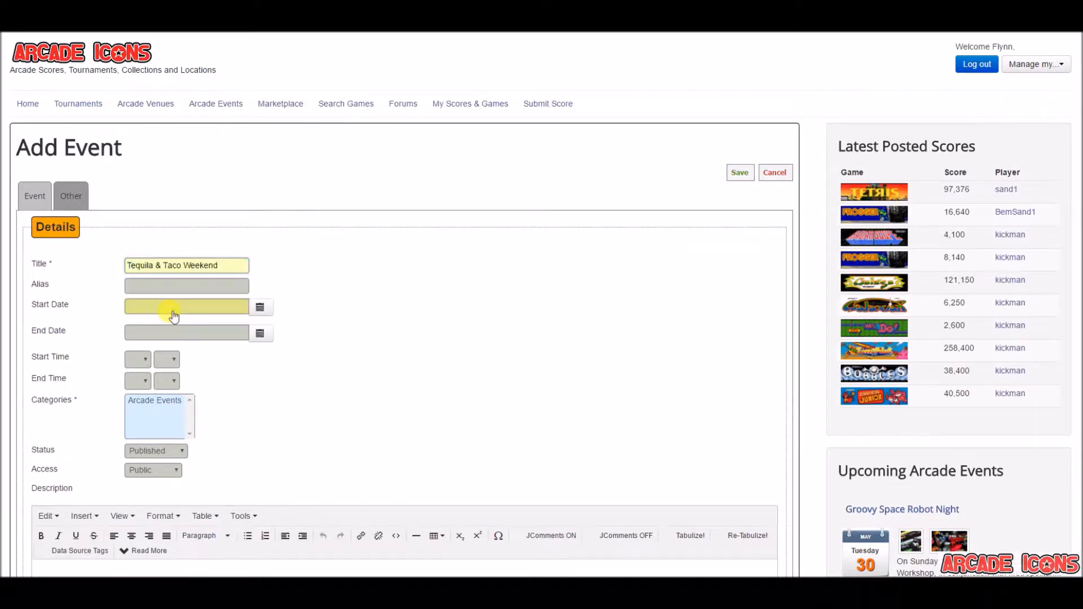
Set the event's start date to 2017-05-26 and its end date to 2017-05-28
click(260, 308)
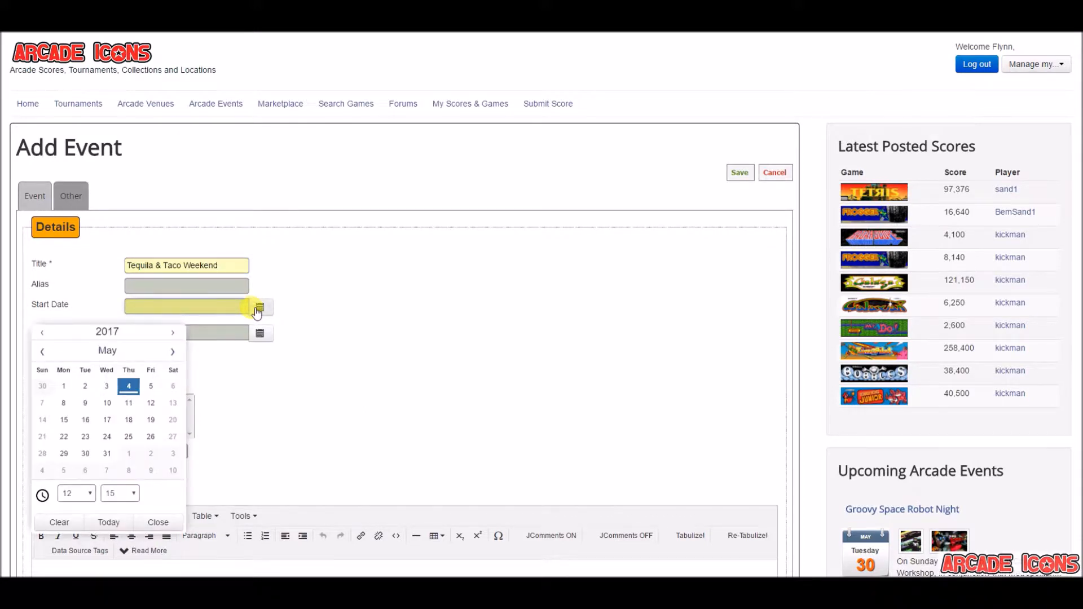
click(150, 438)
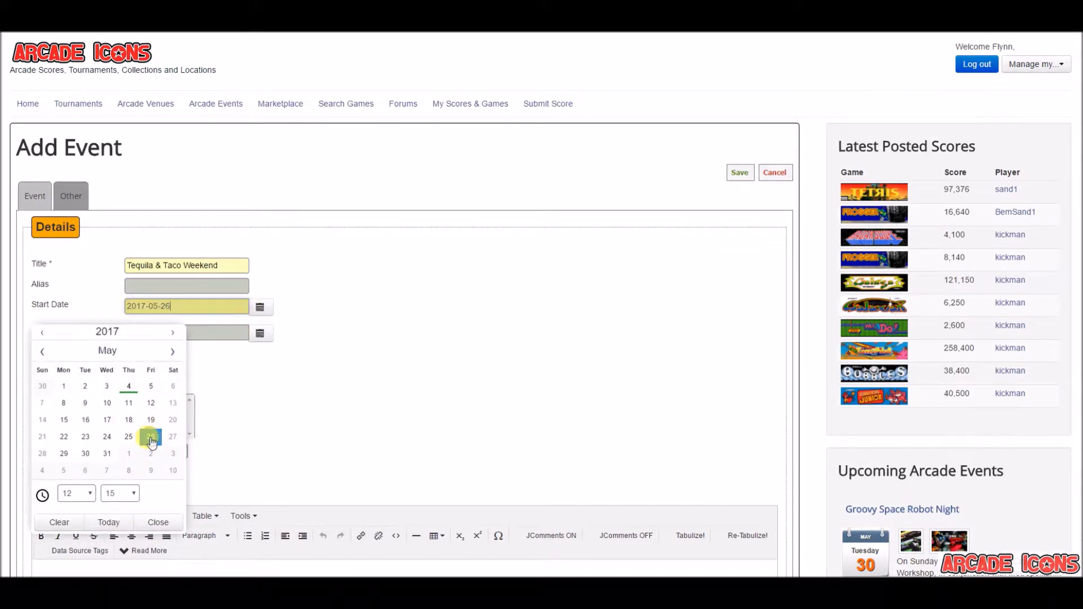
click(156, 520)
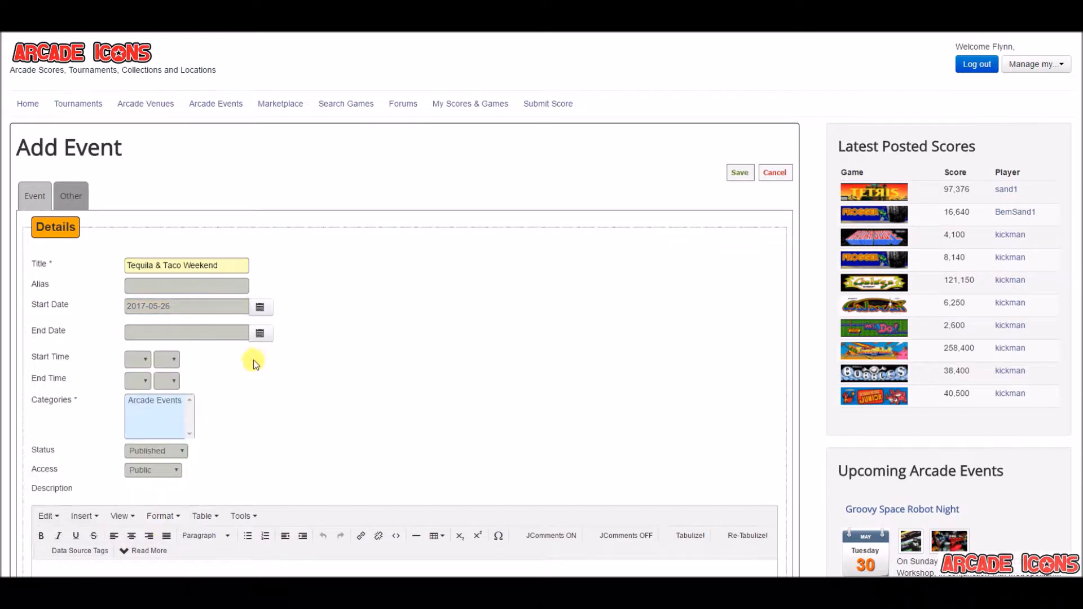
click(260, 336)
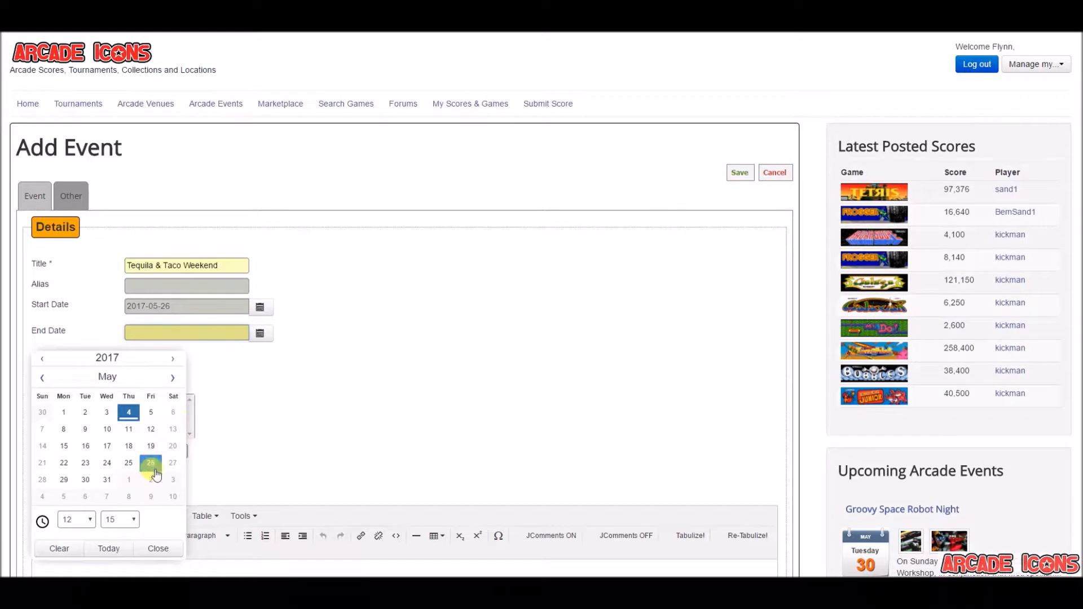
click(42, 480)
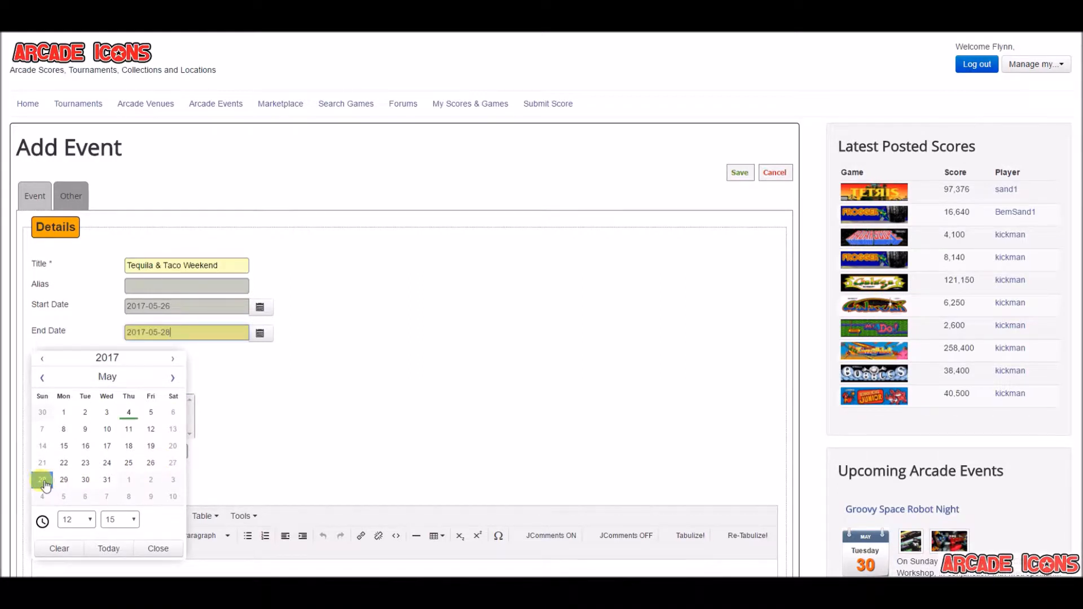
click(152, 550)
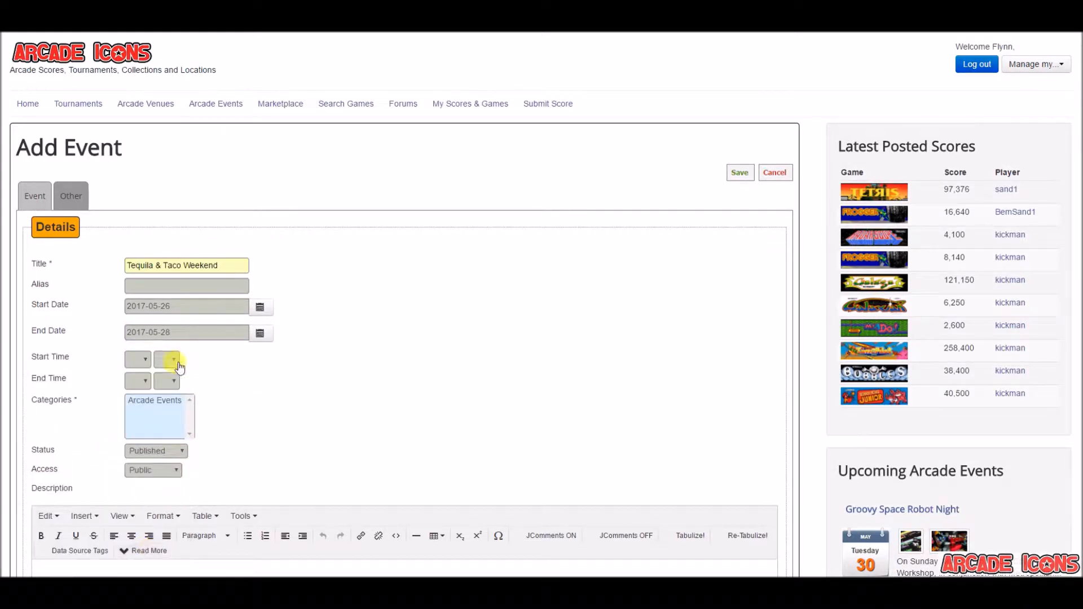
Set the event's start time to 17:00 and its end time to 20:00
click(142, 364)
scroll(148, 468, down, 2)
click(138, 508)
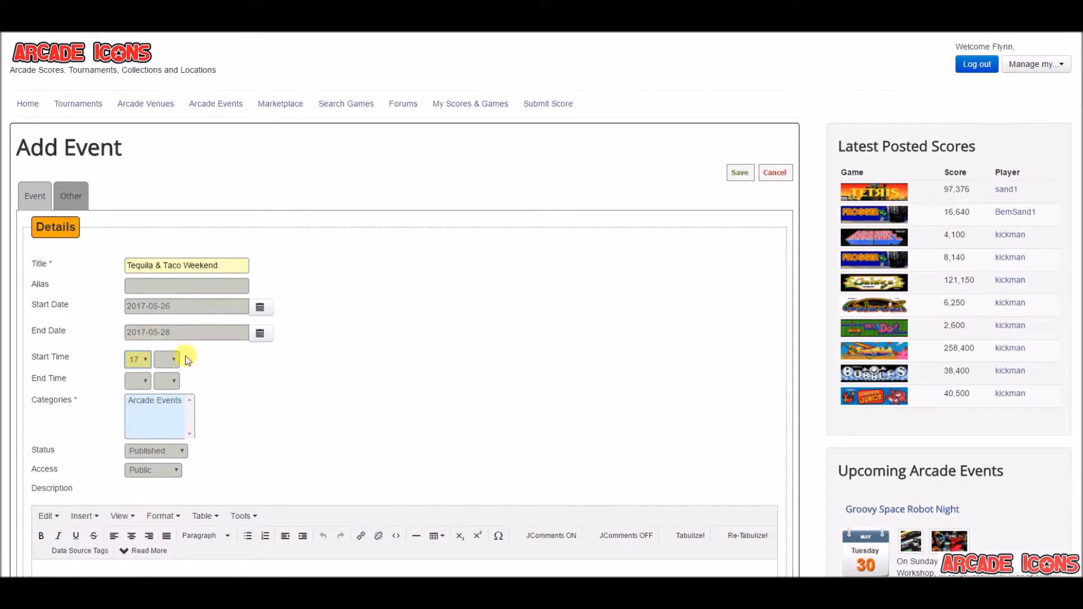
click(172, 368)
click(165, 385)
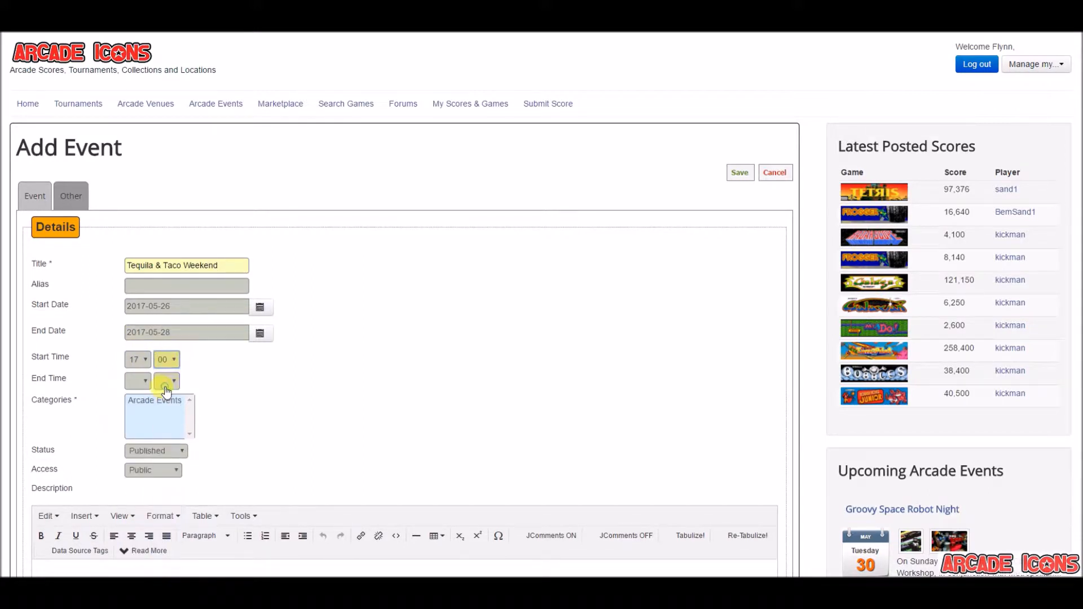
click(143, 385)
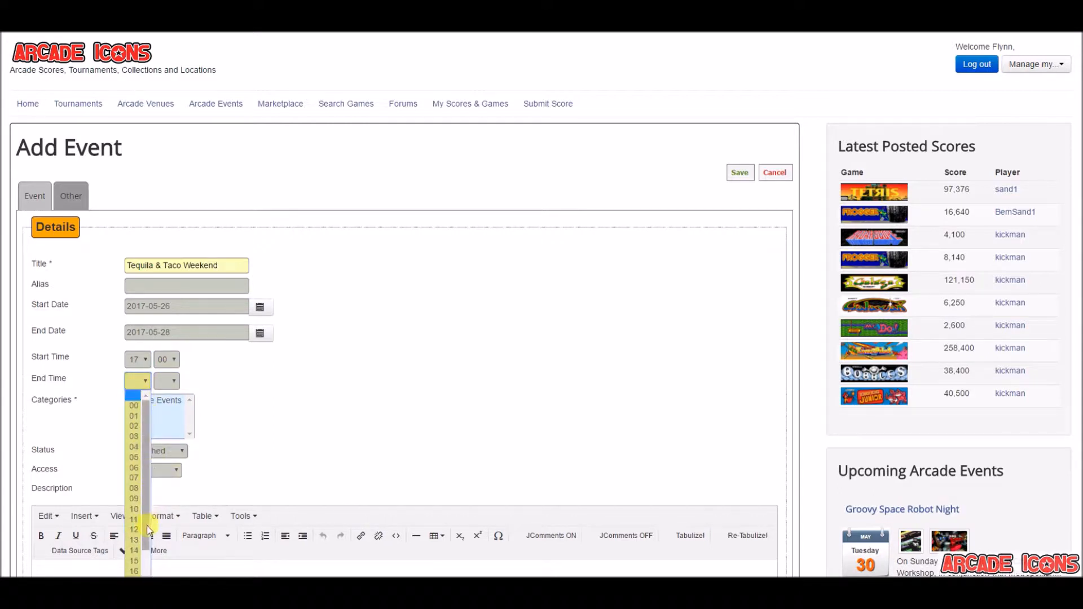
scroll(148, 530, down, 2)
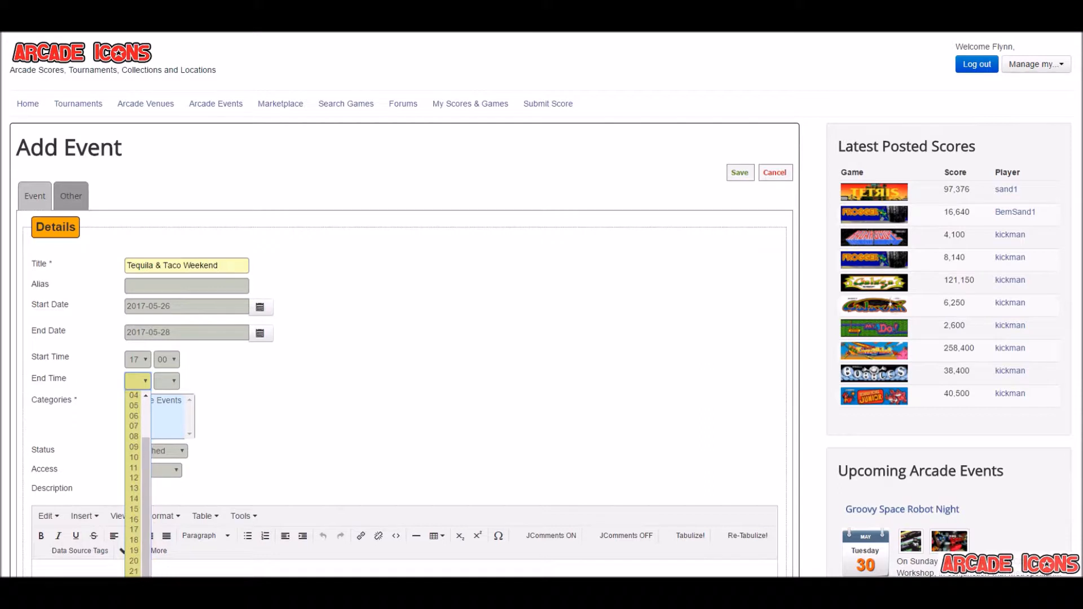
click(135, 562)
click(172, 383)
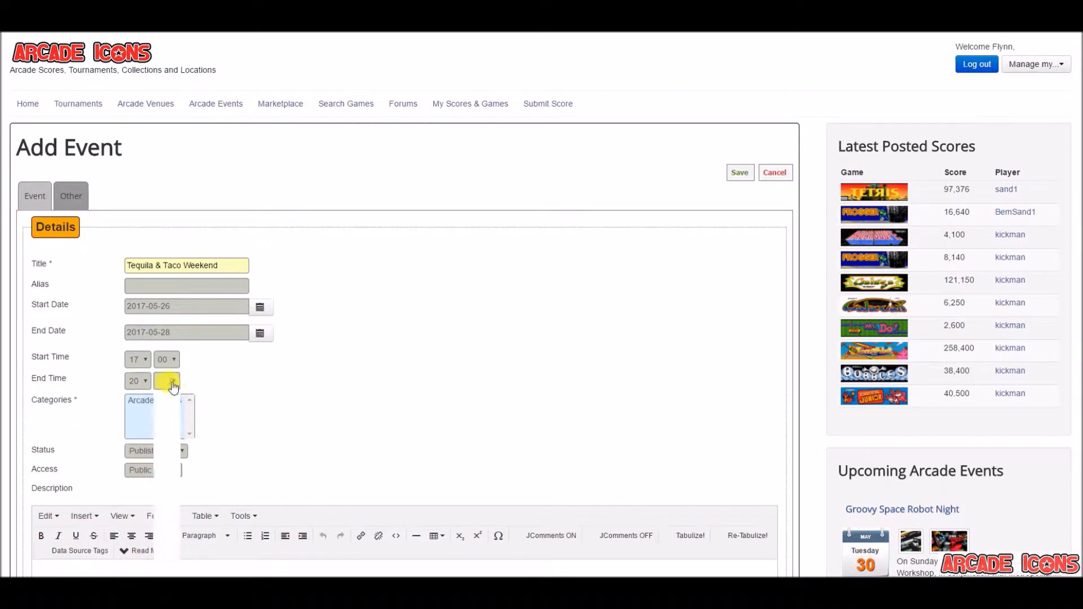
click(166, 405)
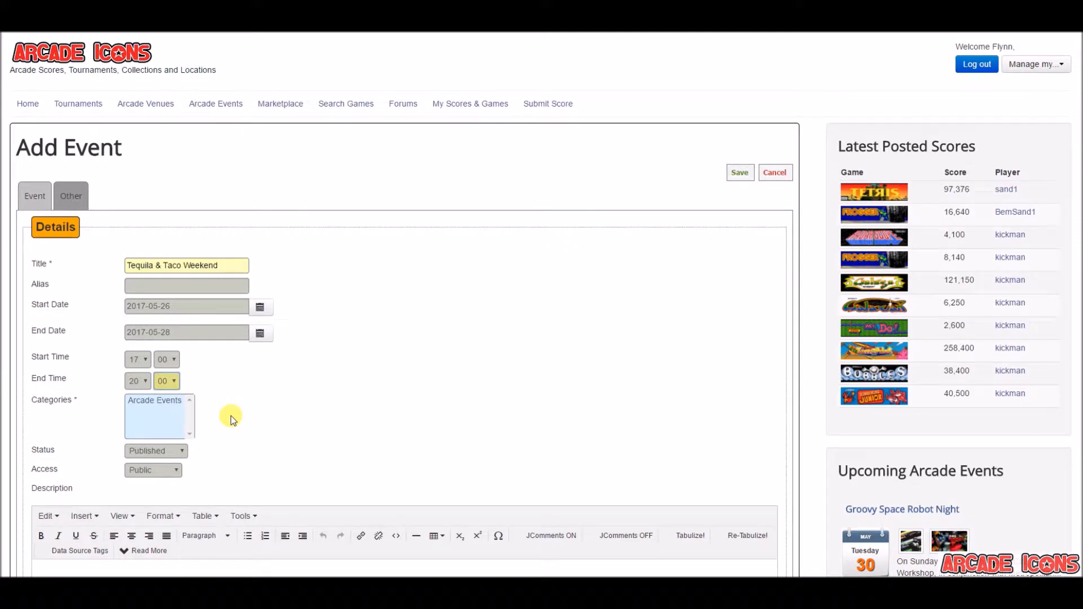
Assign the event to the Arcade Events category and check the available status and access options
click(155, 402)
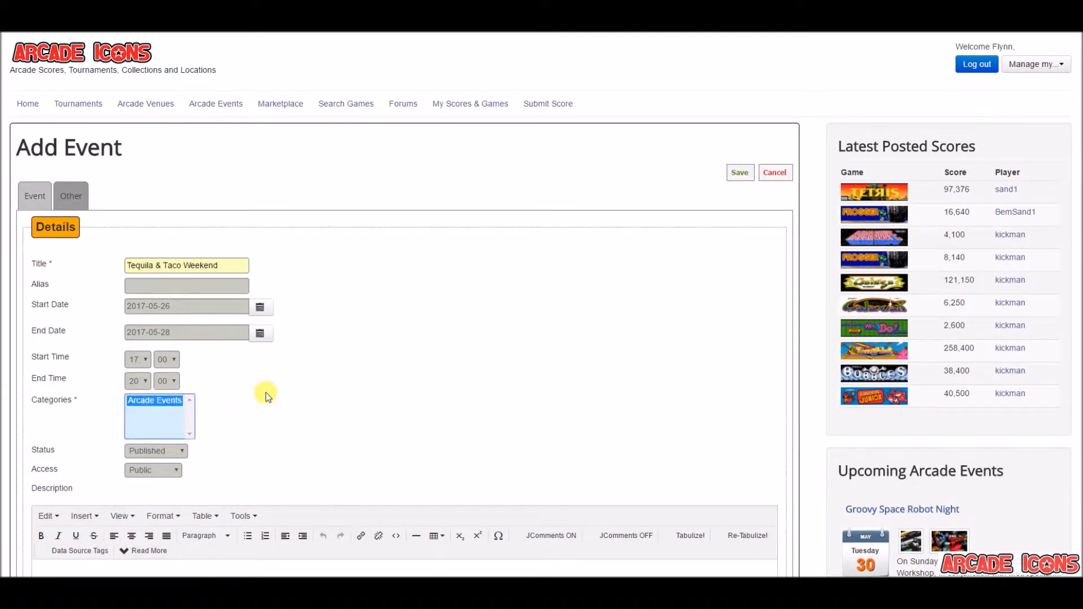
scroll(265, 395, down, 2)
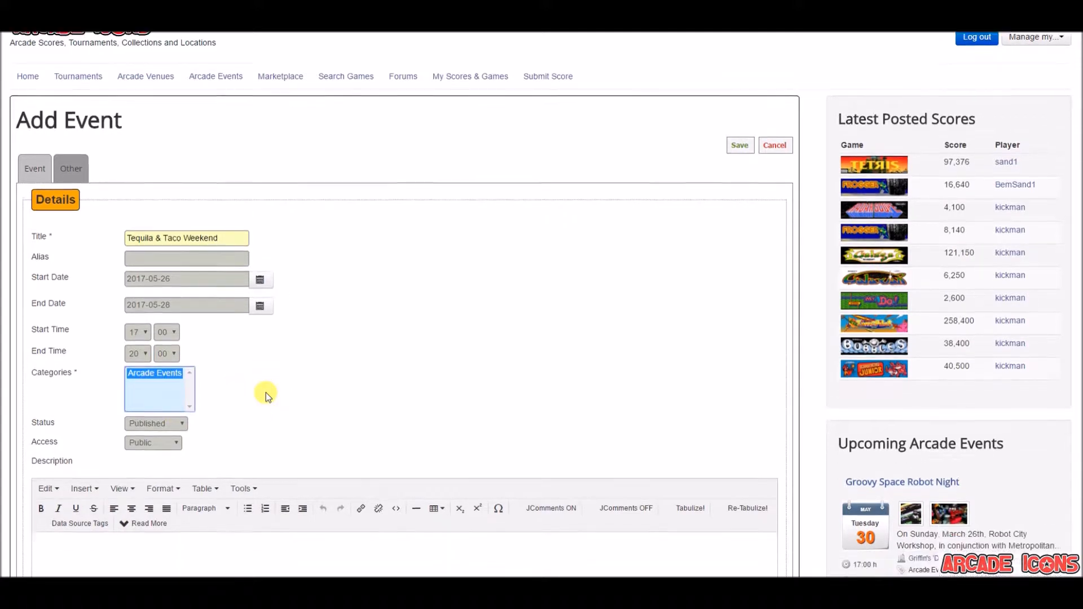
click(182, 325)
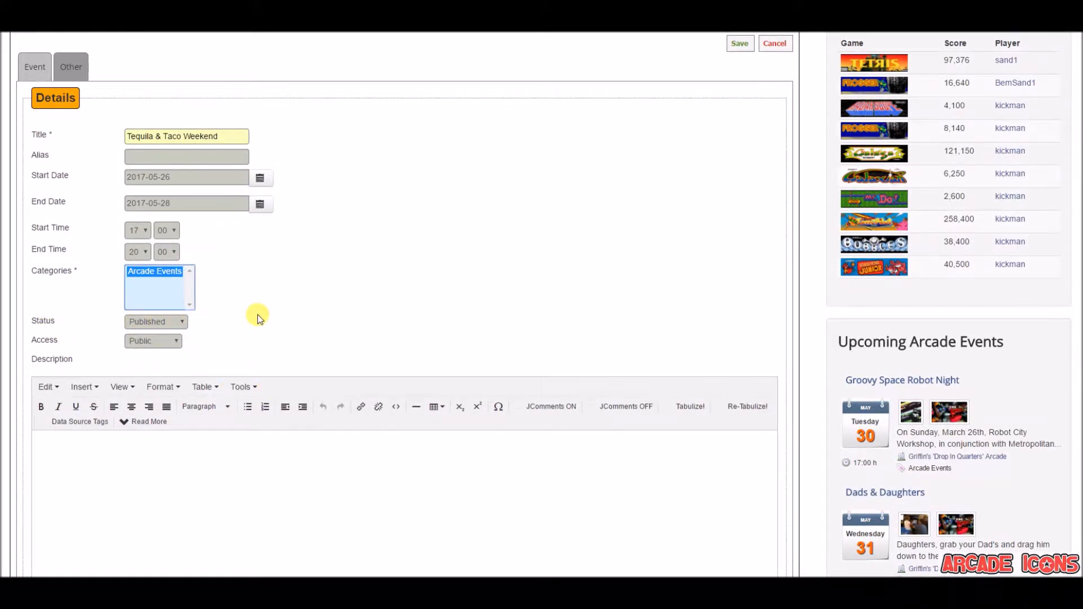
click(182, 323)
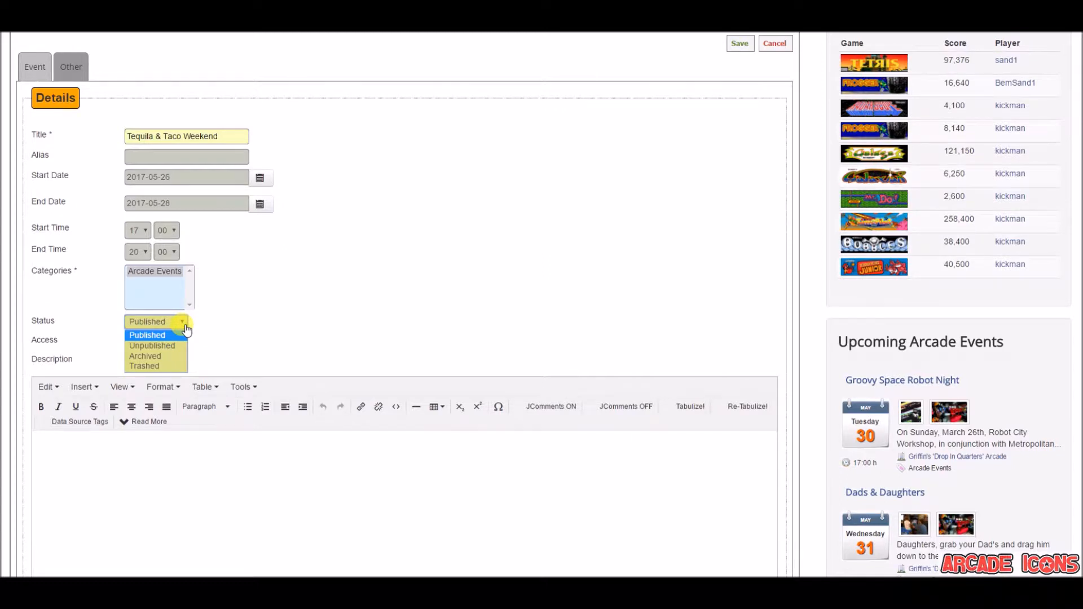
click(259, 319)
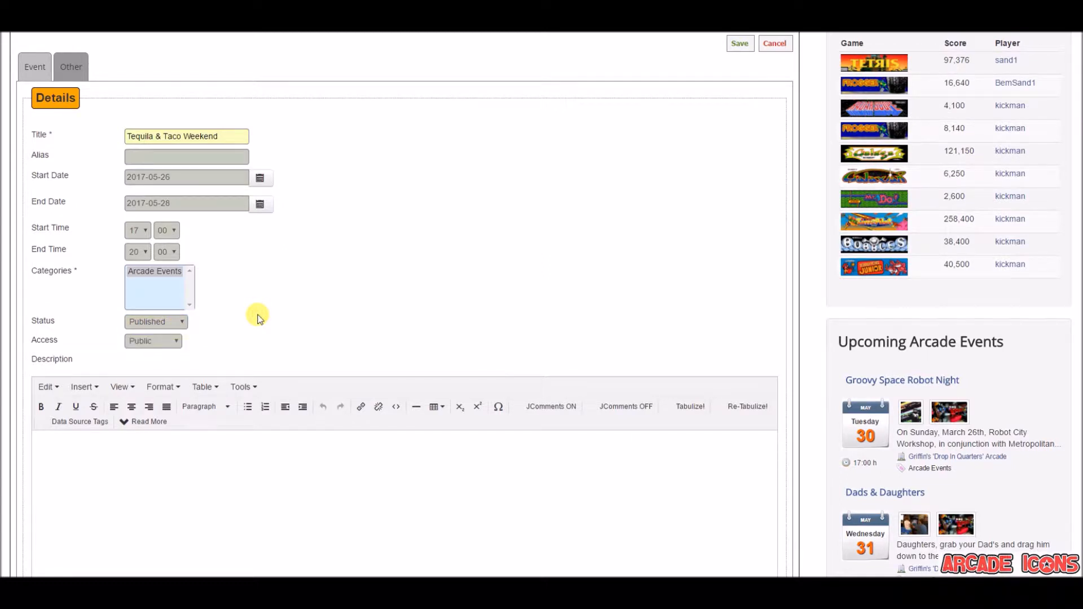
click(175, 345)
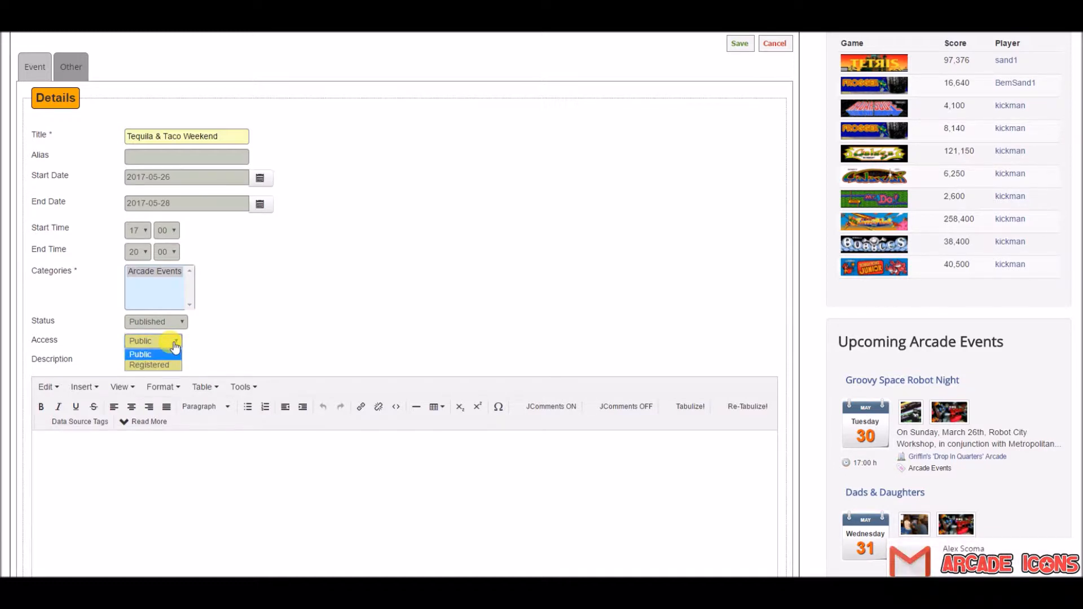
click(317, 319)
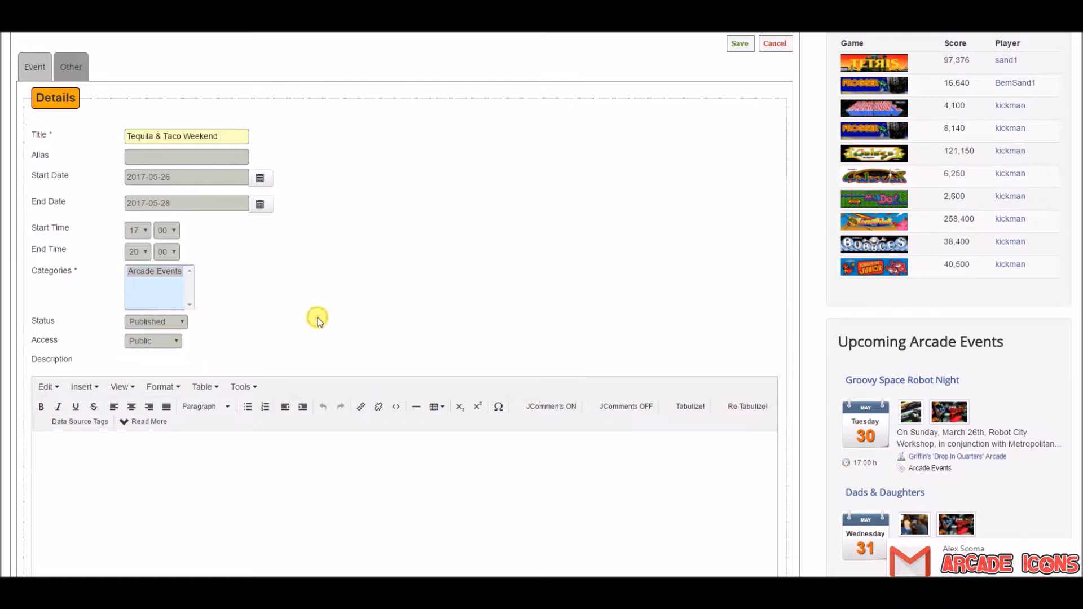
Paste the copied promotional text beginning "It's time for Tequila and Tacos!!!" into the event's description
scroll(317, 319, down, 3)
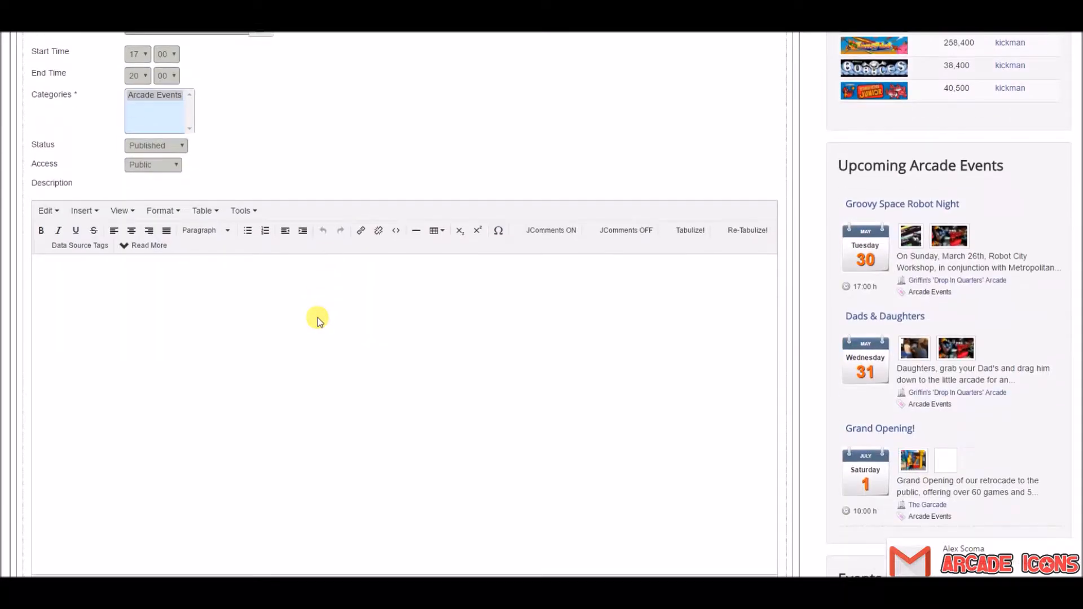
scroll(316, 373, down, 2)
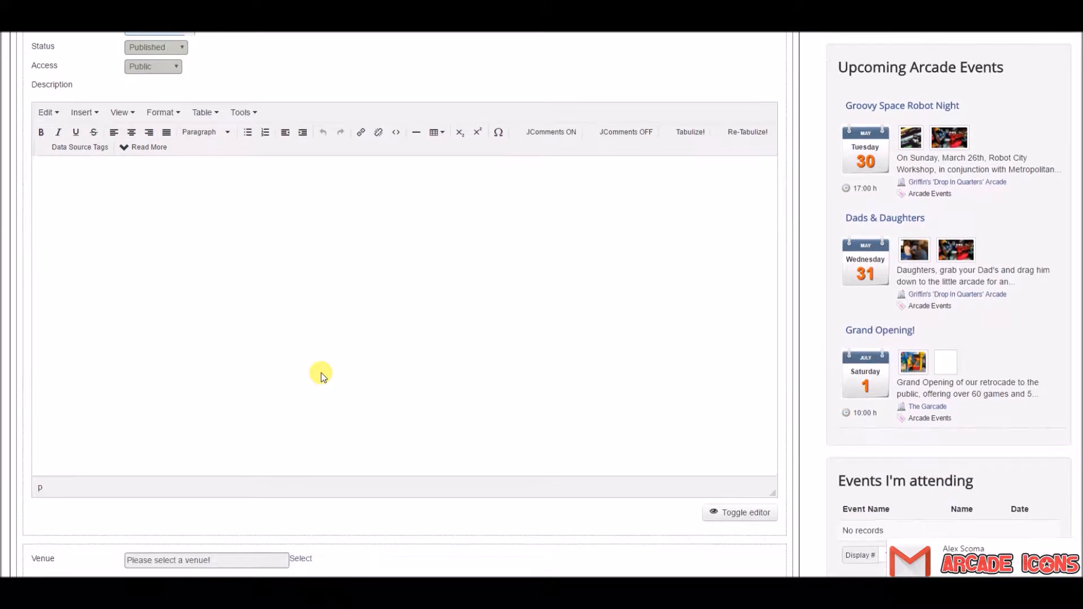
click(236, 212)
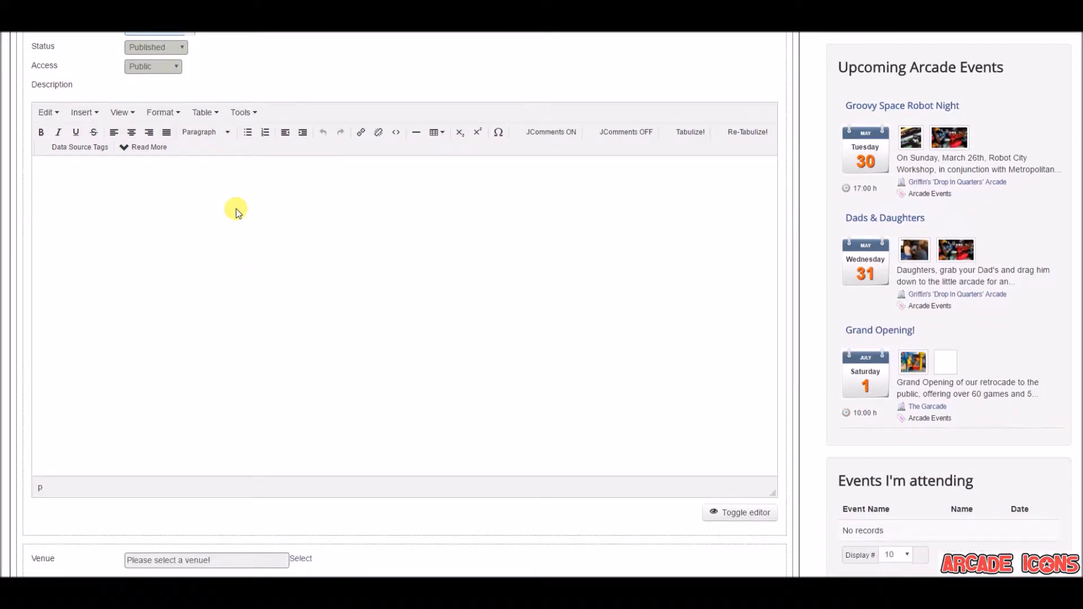
text(It's time for Tequila and Tacos!!! Fiesta like there is no Mañana! Enjoy a flavorful afternoon on Destin Harbor full of tequila tastings, live music and tacos of all kind! Spend the day sipping on the flavors of spiced habanero and sampling smokey agave and experience the fresh smooth taste of over 30 varieties of tequila paired with creative twists on fish, shrimp, beef and authentic Latin tacos. Proceeds benefit The Salvation Army and is sponsored by Crab Island Cantina and Sauza Tequila. Will Call will be open from 4pm-7pm at the promenade above the main stage and Saturday will start at 11 am. Stay and play, Emerald Grande at HarborWalk Village is just an elevator ride away from the festival. Book your room here --> http:www.FlynnsHotel.com General Admission: $35.00 with 8 drink tickets for tequila tastings Under 21/ Non-drinker: $20.00 VIP: $60.00 with 12 drink tickets for tequila tastings, a special VIP Room featuring live music, exotic tequilas for tastings and more!)
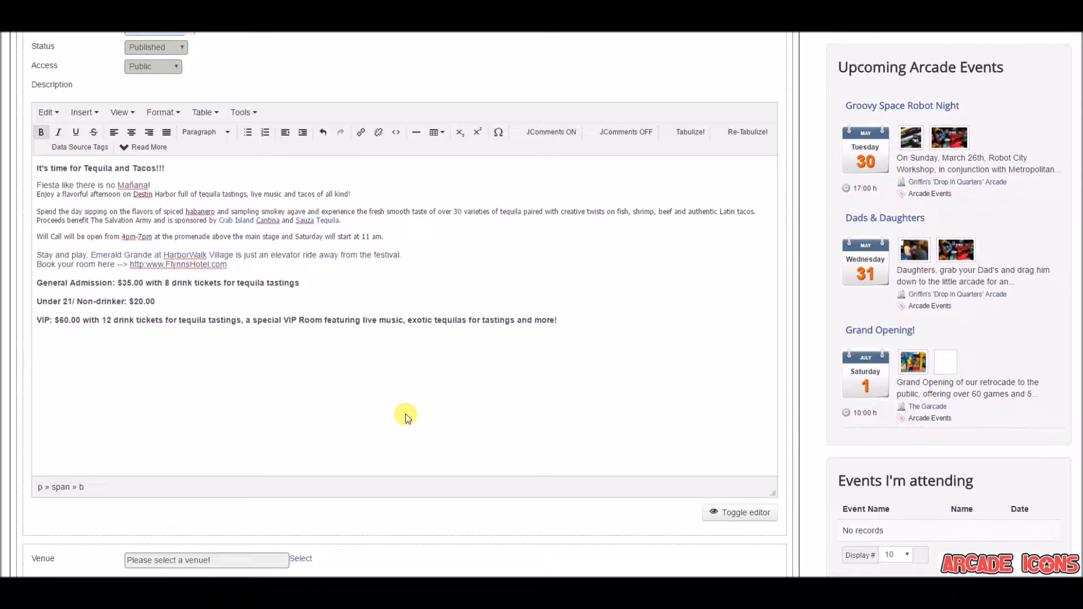
Choose Flynn's Arcade as the event's venue
scroll(405, 414, down, 3)
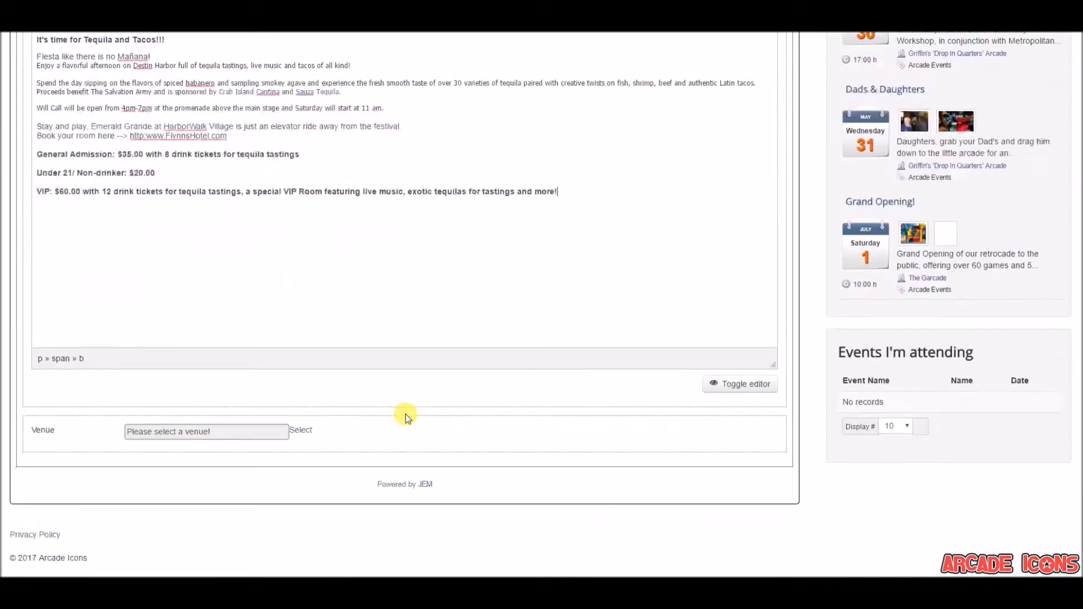
click(300, 429)
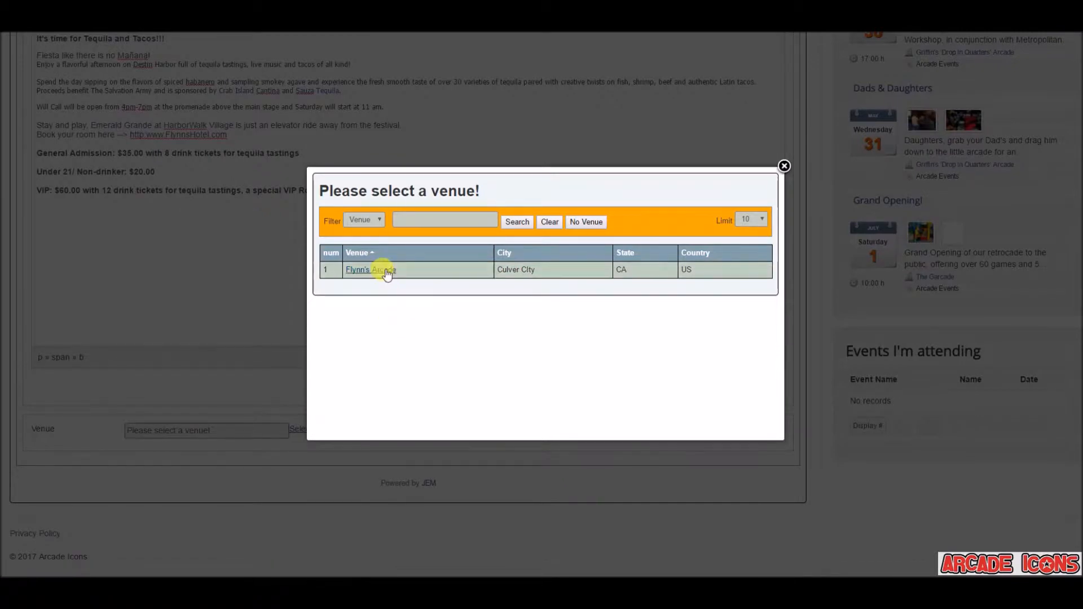
click(385, 271)
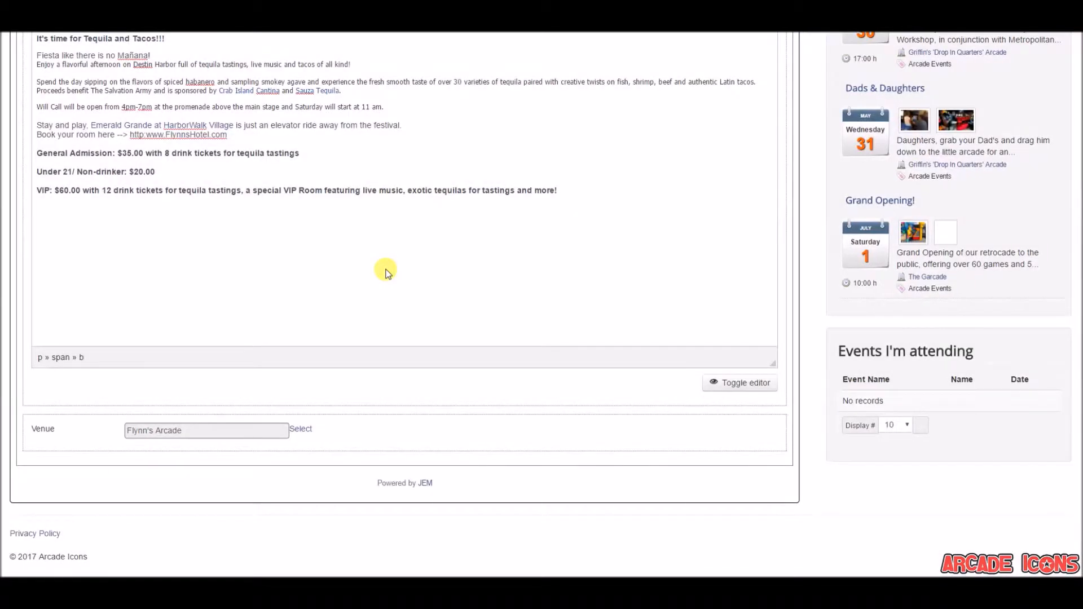
Enable registration for the event in its additional settings
scroll(386, 271, up, 10)
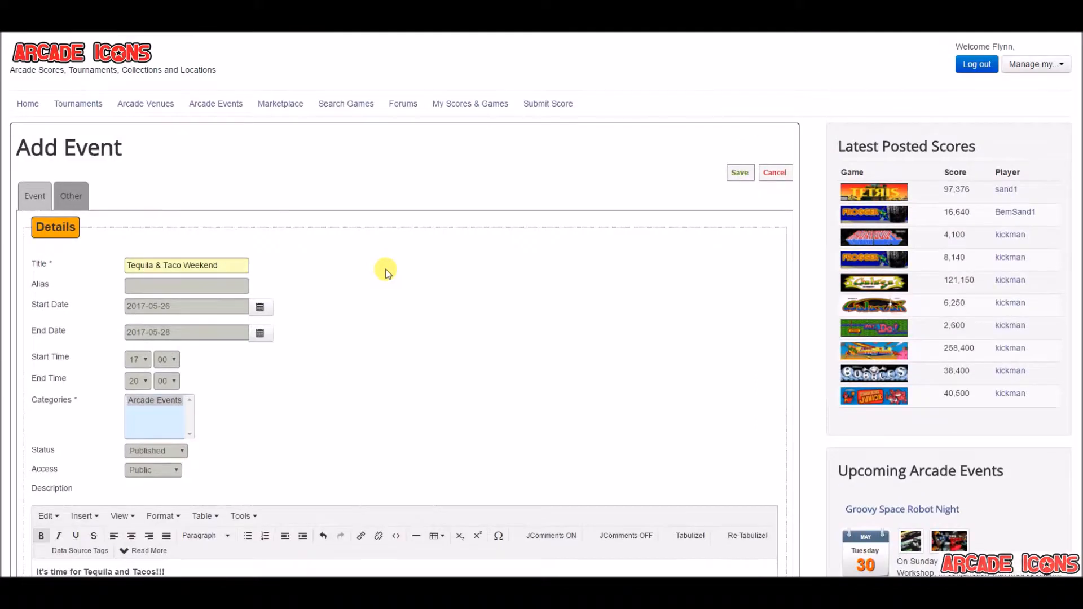
click(77, 200)
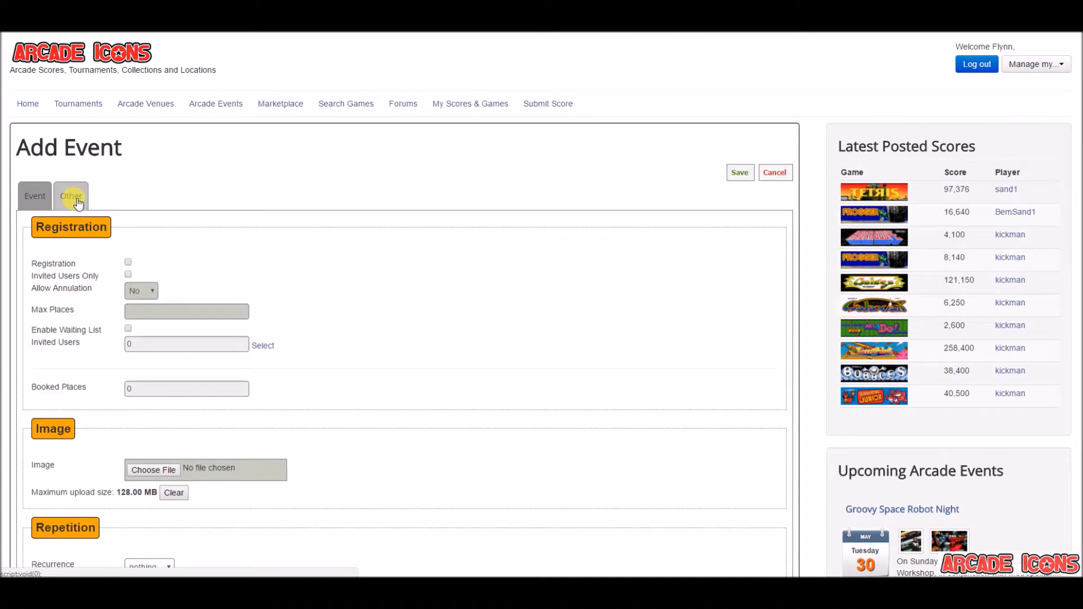
scroll(285, 282, down, 2)
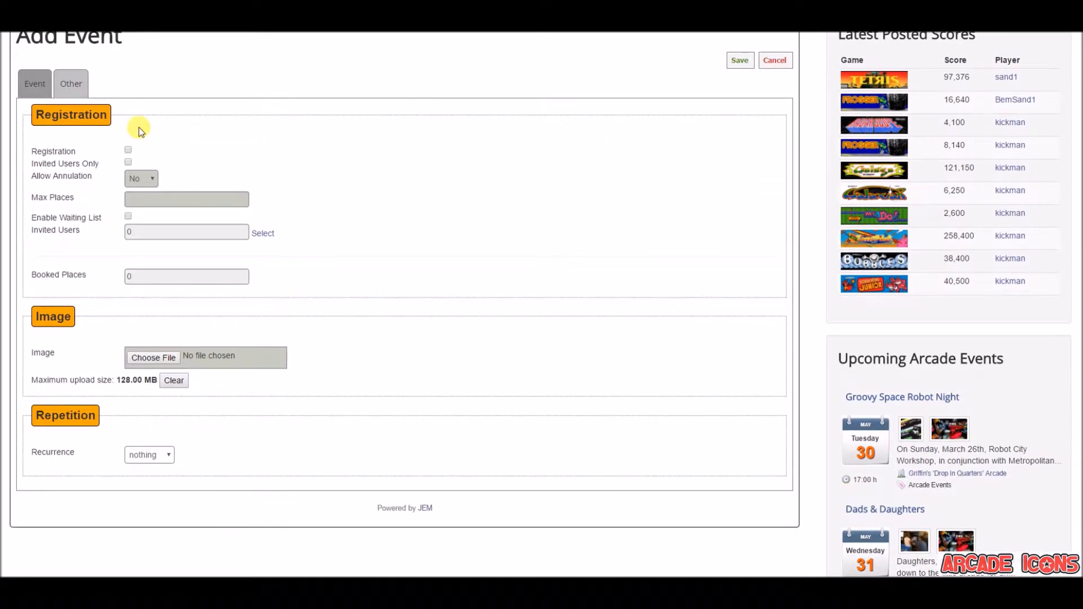
click(128, 150)
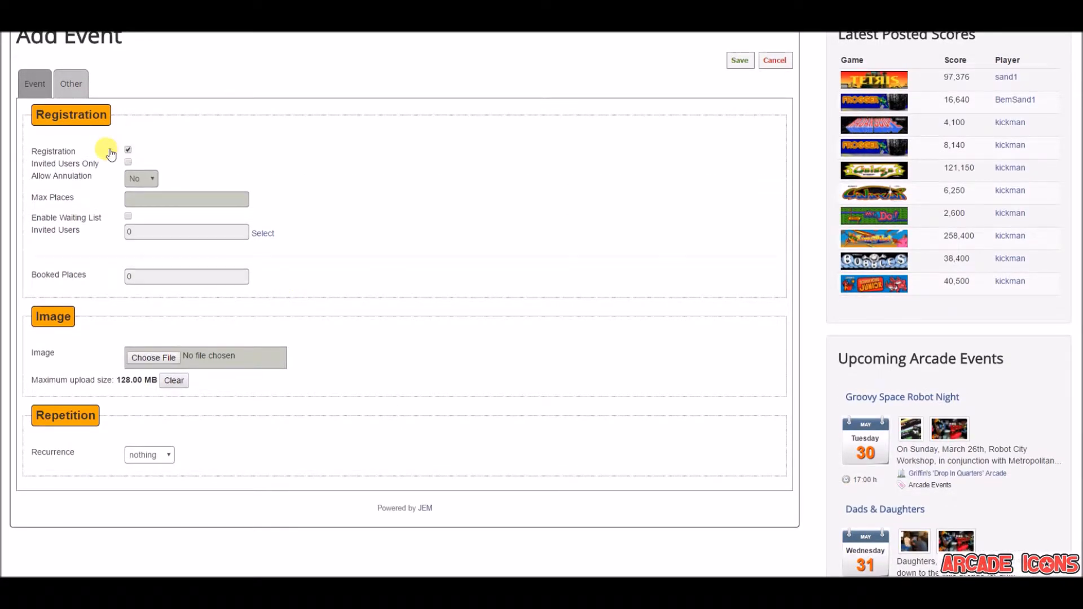
mouse_move(75, 155)
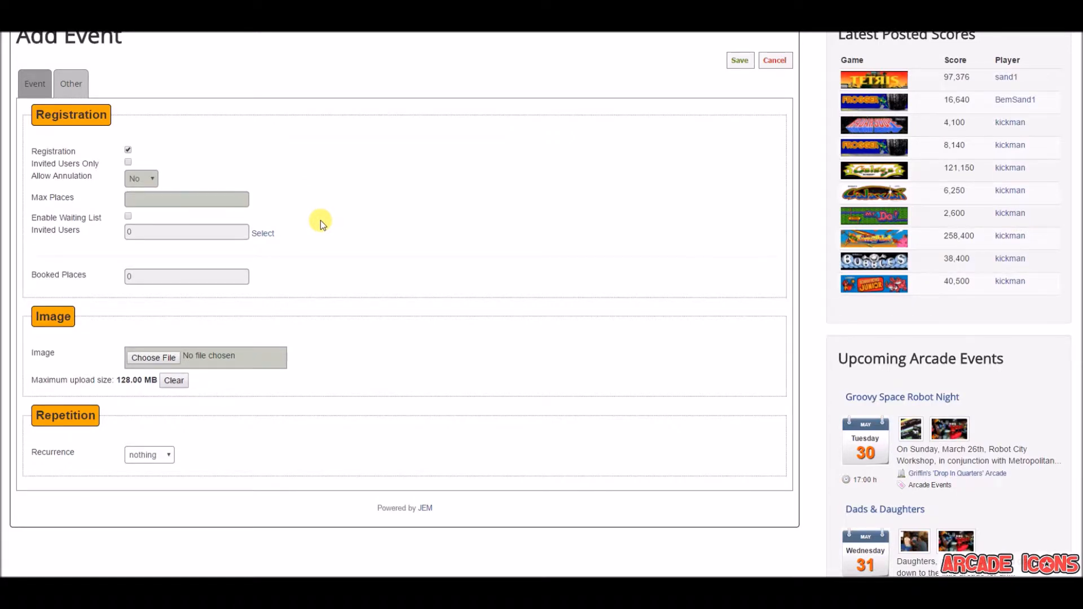
Invite the member in row 36 of the user list to the event and save the invitation selection
click(263, 233)
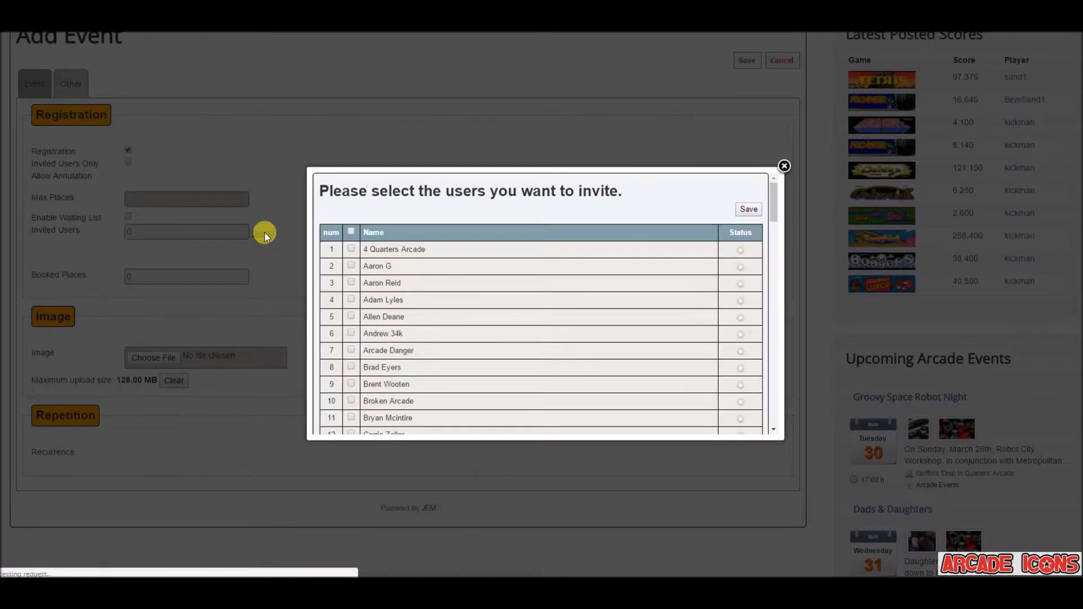
scroll(579, 373, down, 8)
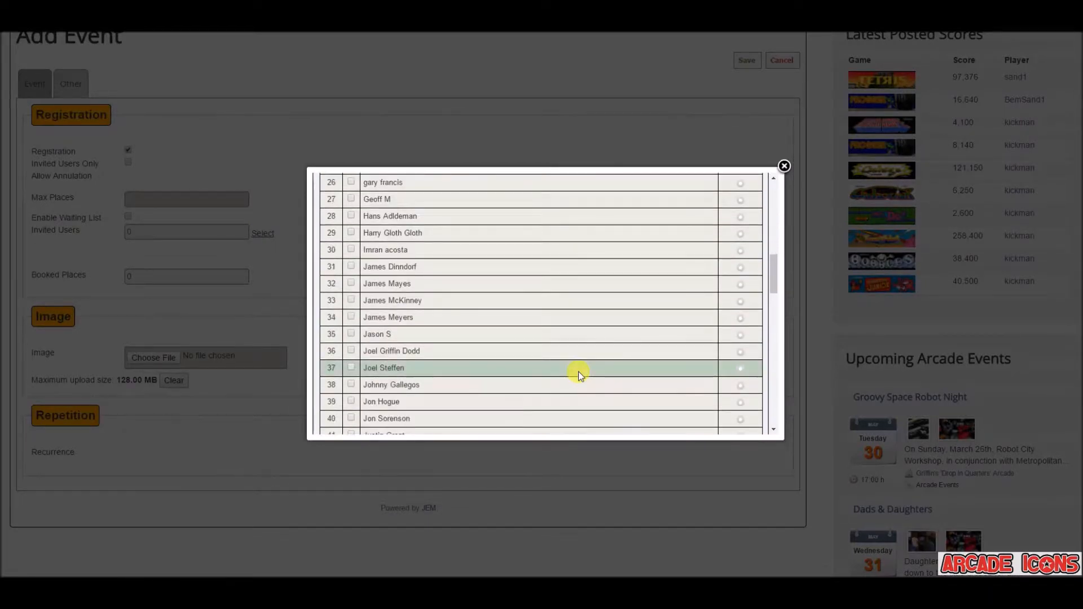
click(351, 350)
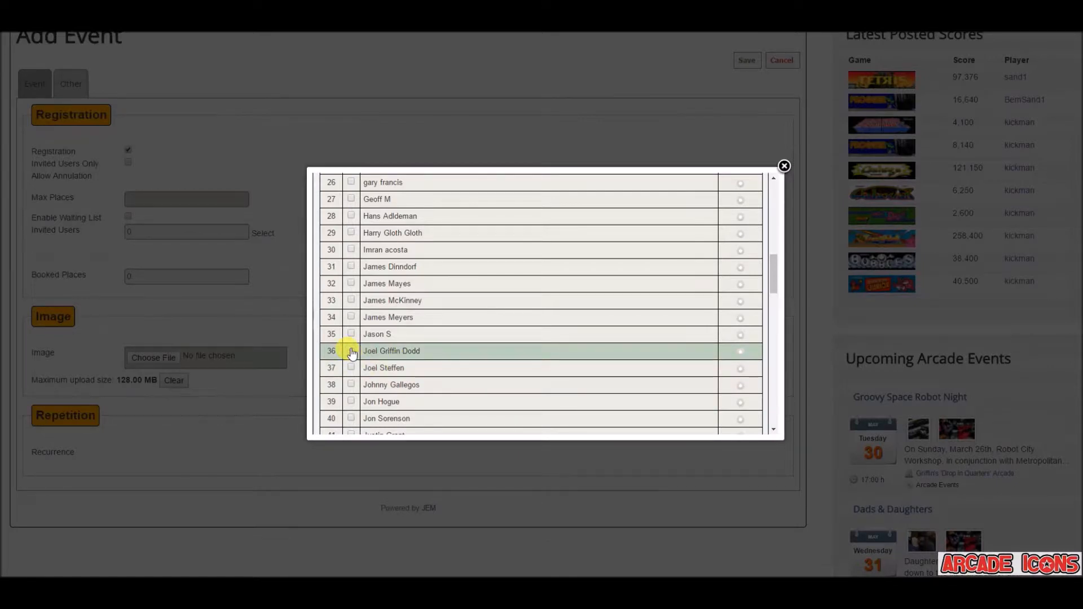
scroll(615, 231, up, 8)
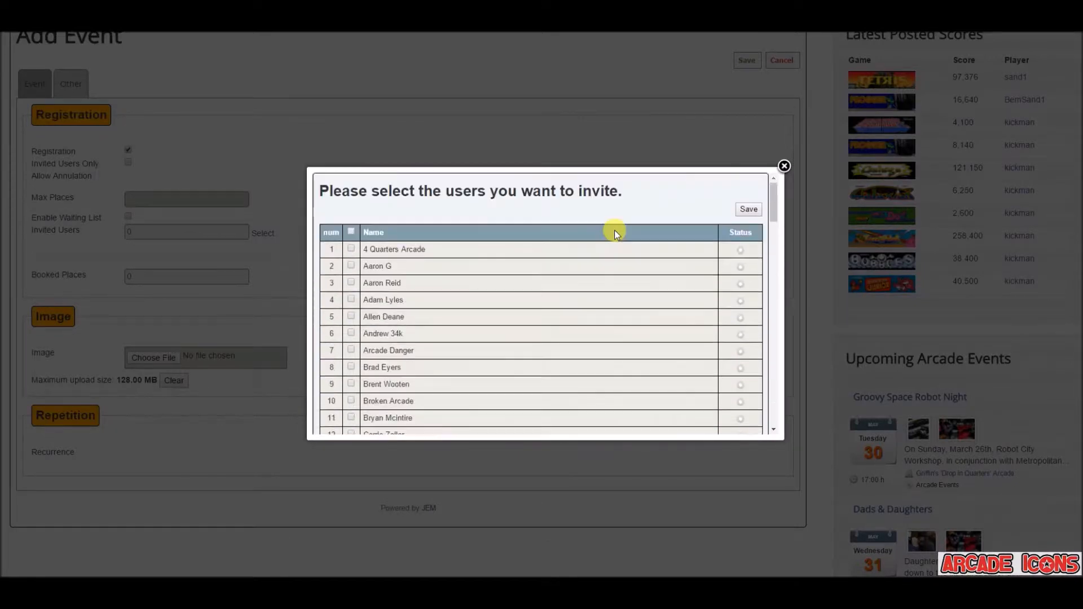
click(748, 210)
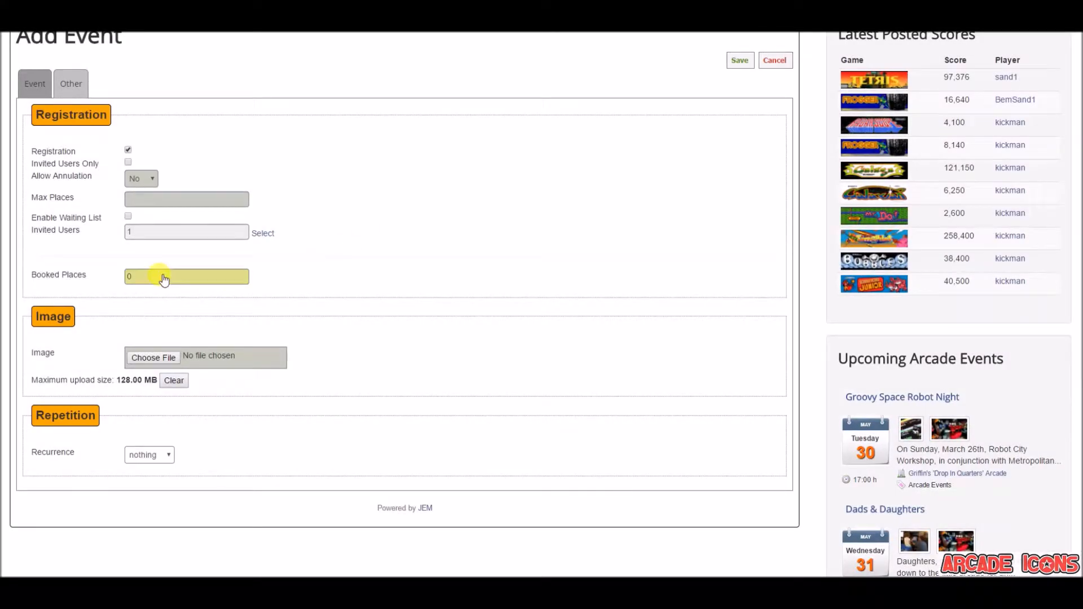
Enable the event's waiting list and set the maximum number of places to 50
click(127, 218)
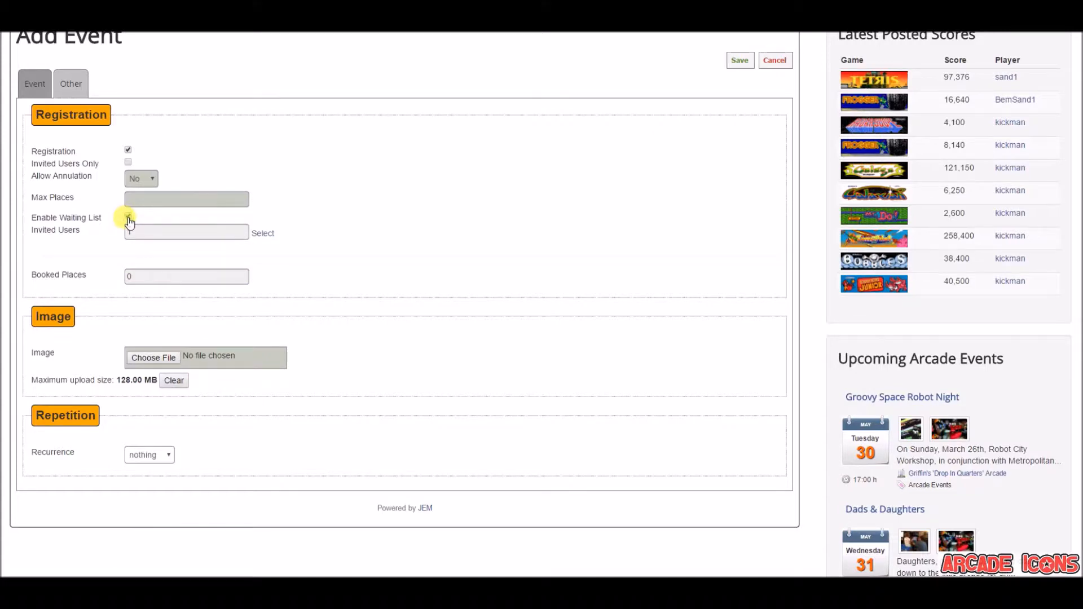
click(189, 204)
text(50)
mouse_move(93, 220)
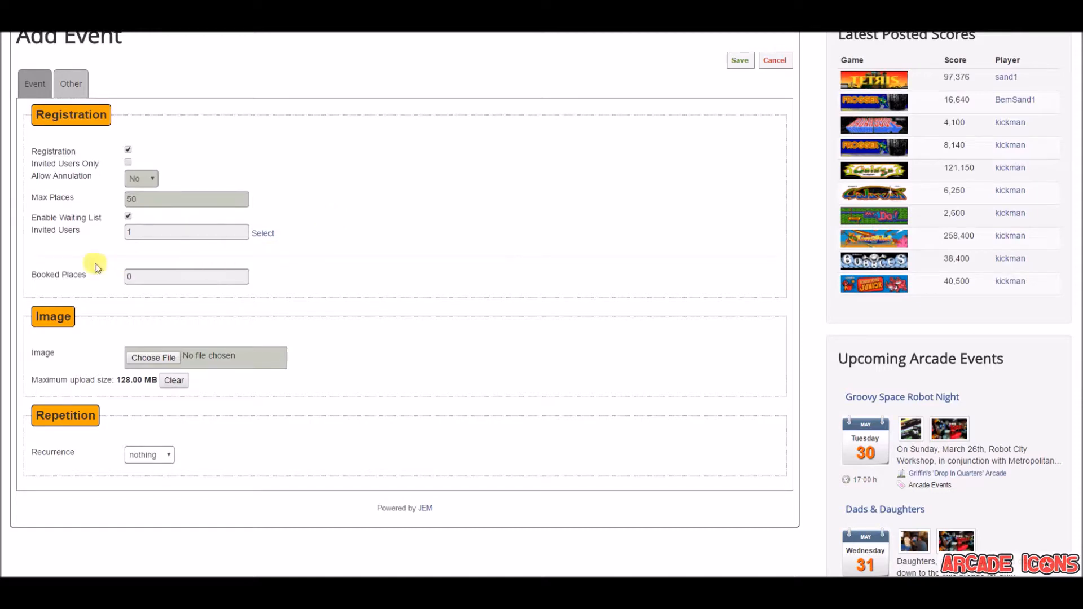
click(69, 282)
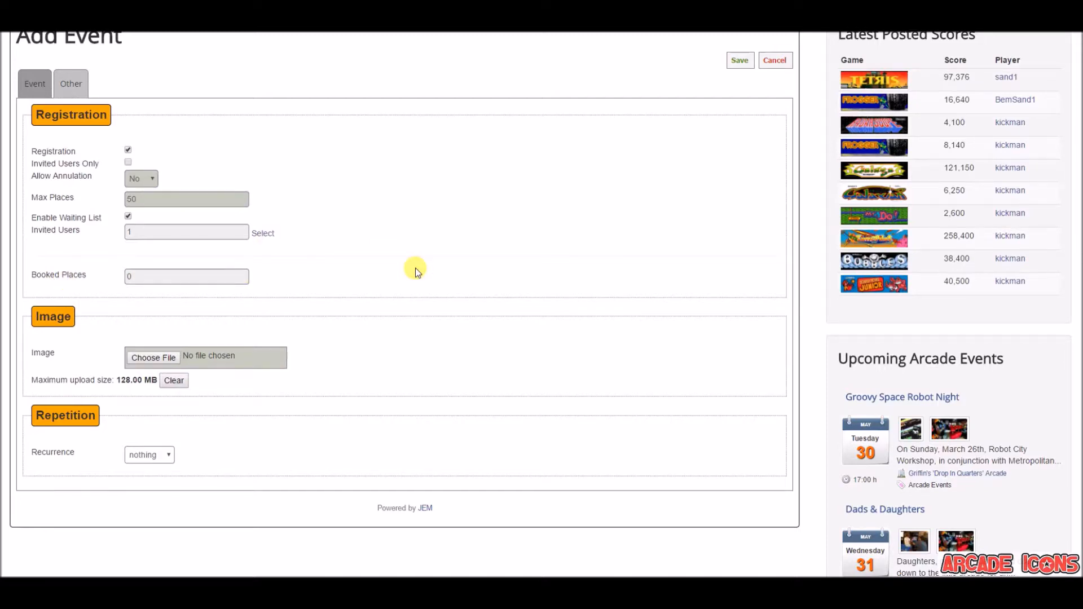
Attach tequila.jpg from the demo folder as the event's image
scroll(416, 270, down, 1)
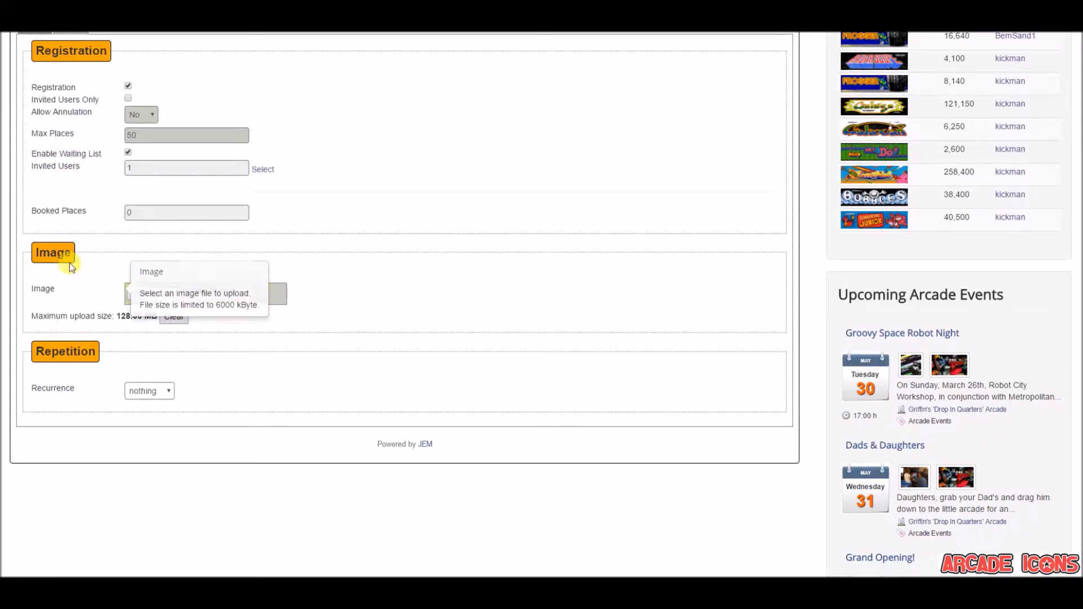
click(171, 299)
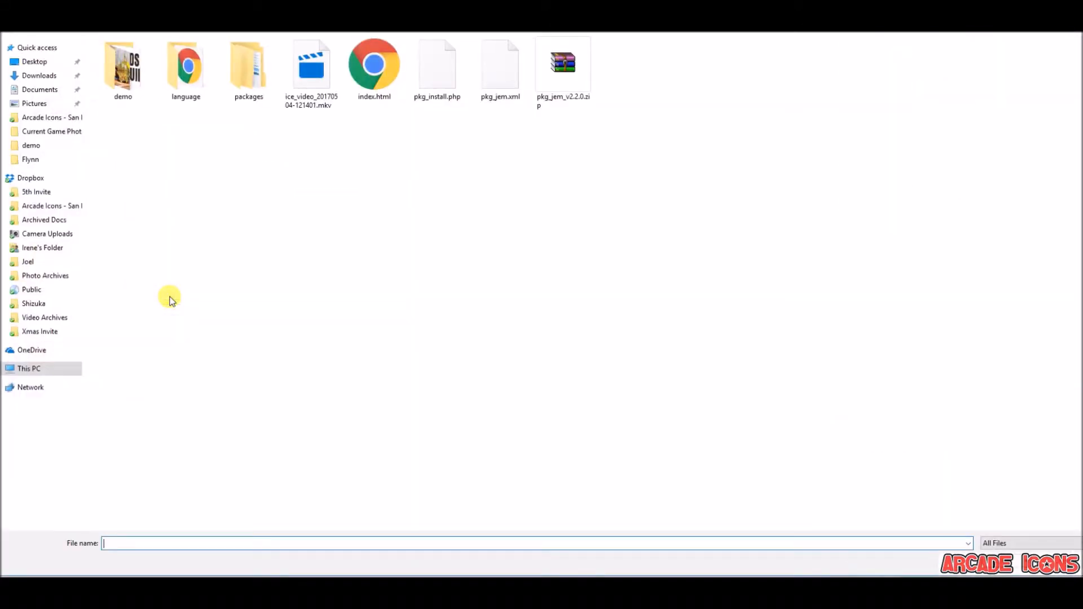
click(43, 67)
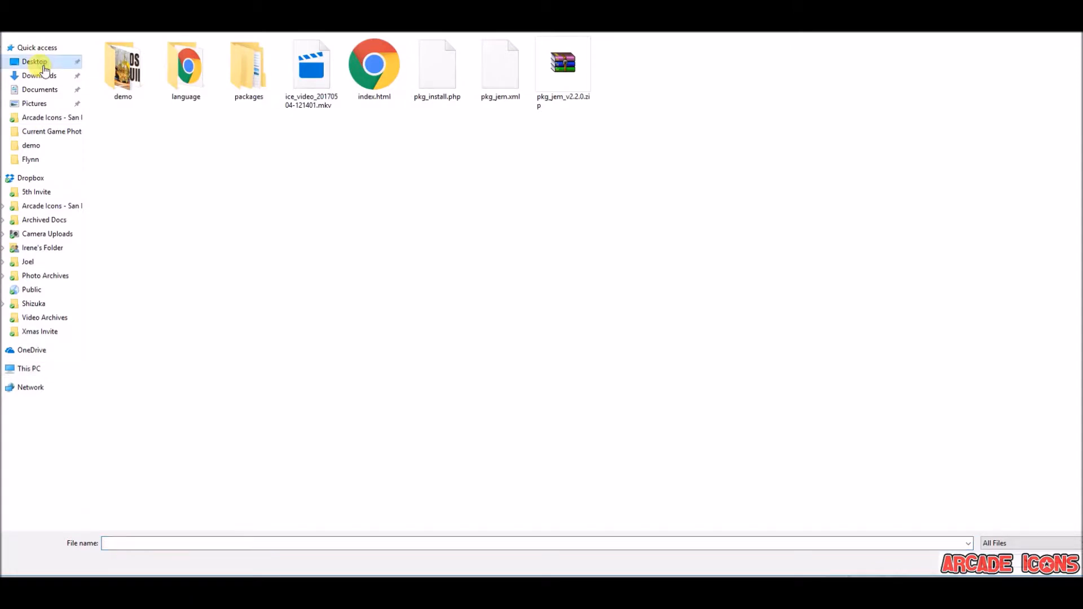
click(120, 69)
click(252, 89)
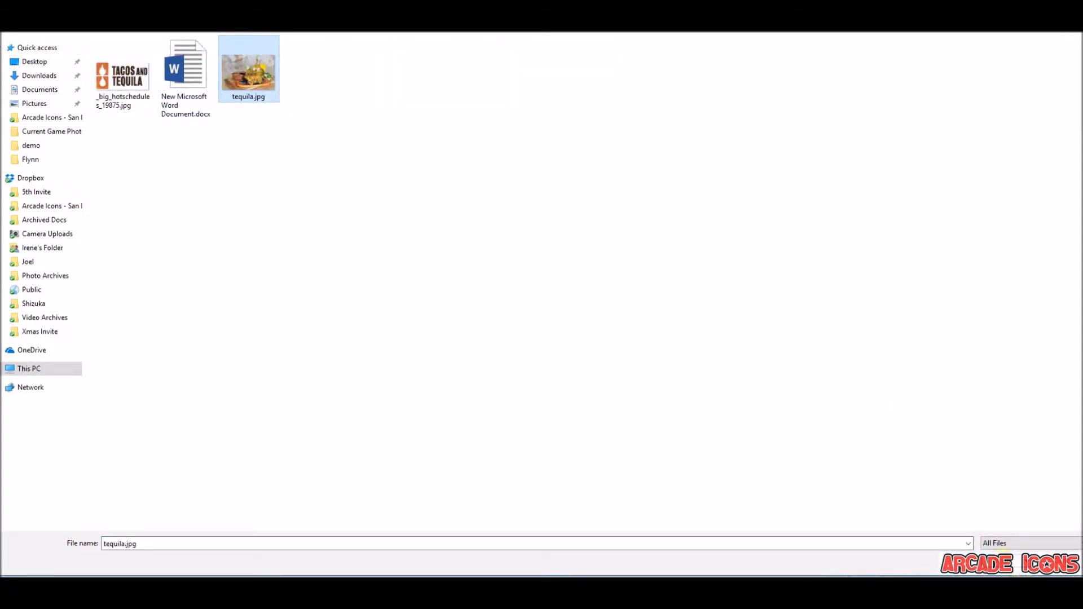
click(1011, 564)
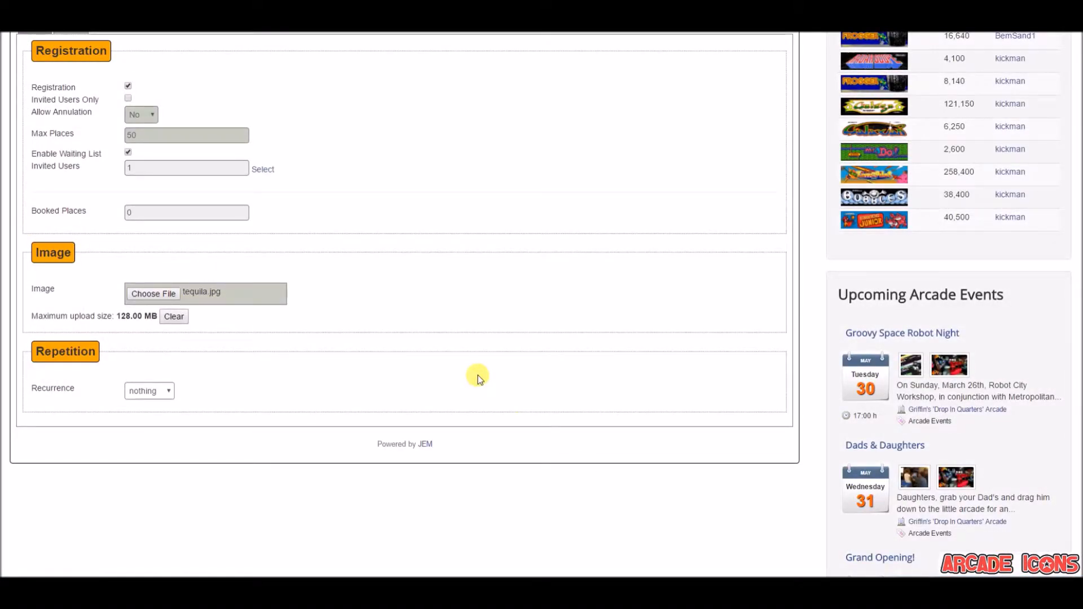
Check the available recurrence options, keep the recurrence at nothing, and save the event
scroll(516, 252, up, 3)
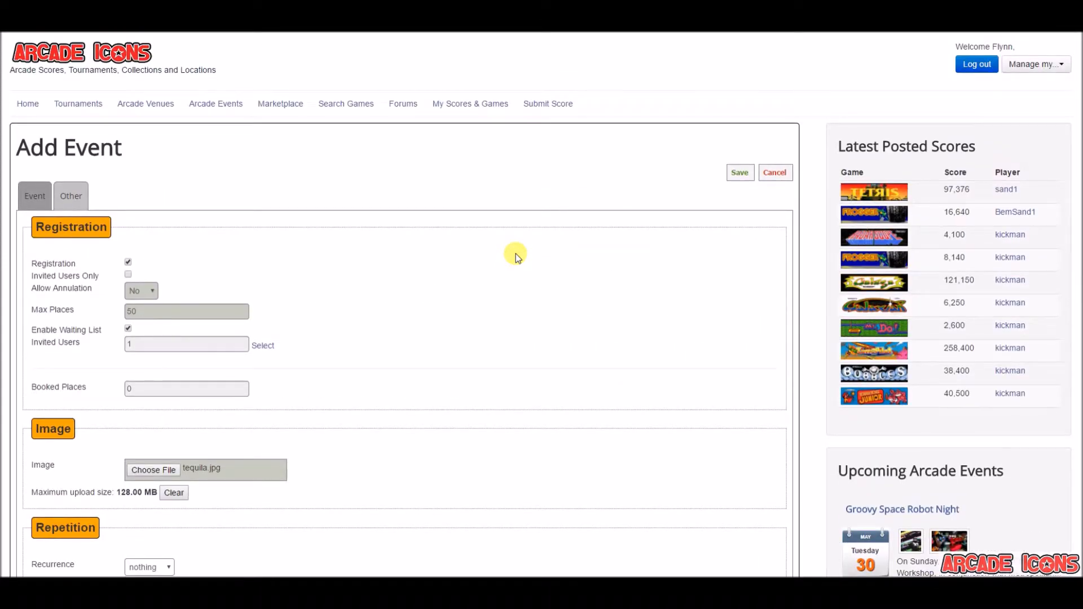
scroll(515, 253, down, 2)
click(163, 475)
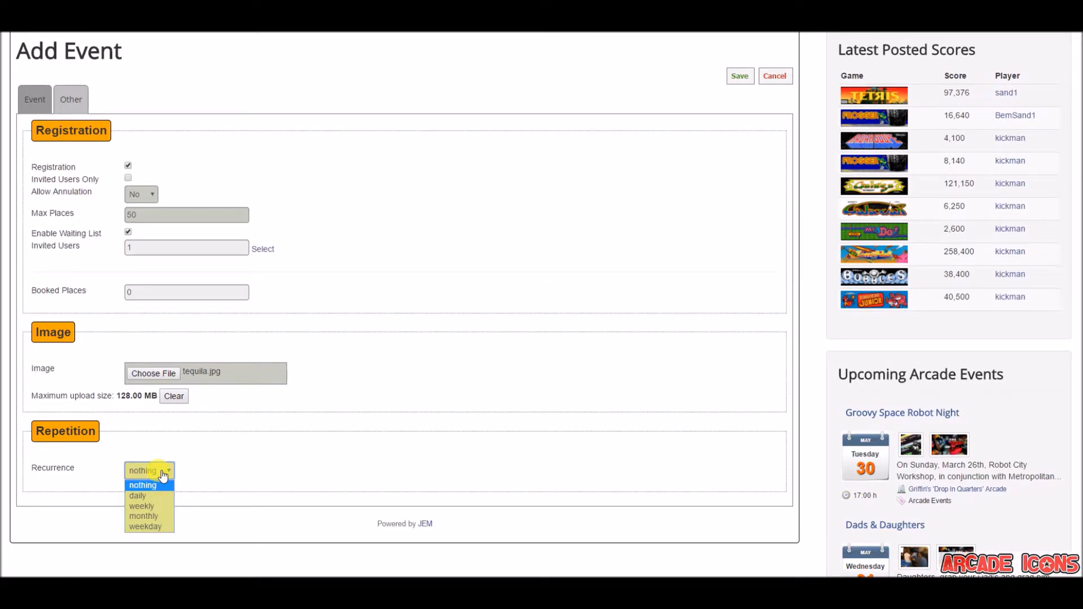
click(306, 439)
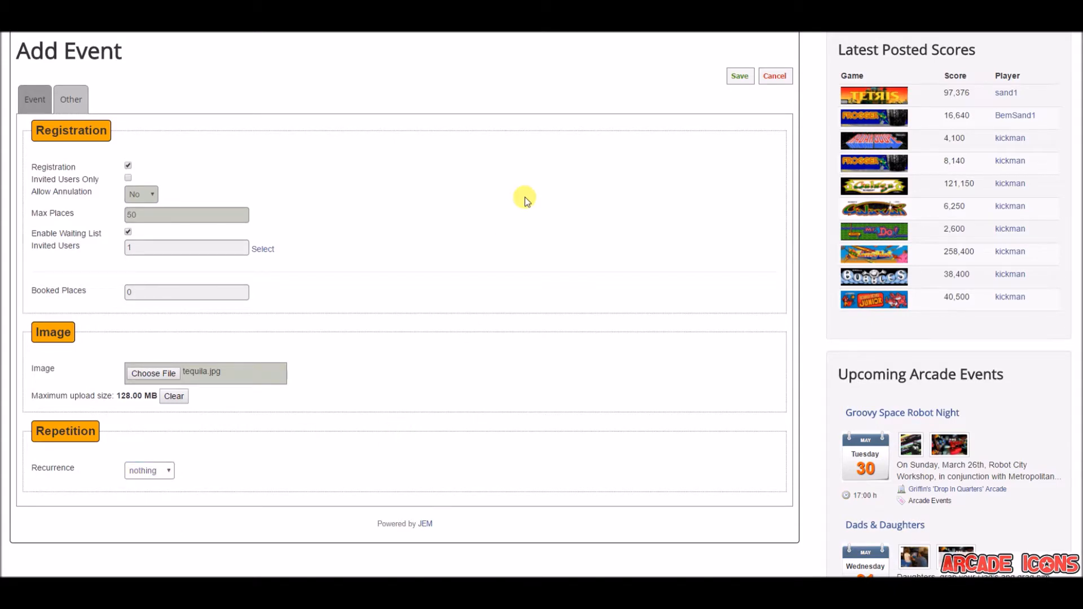
scroll(525, 200, up, 2)
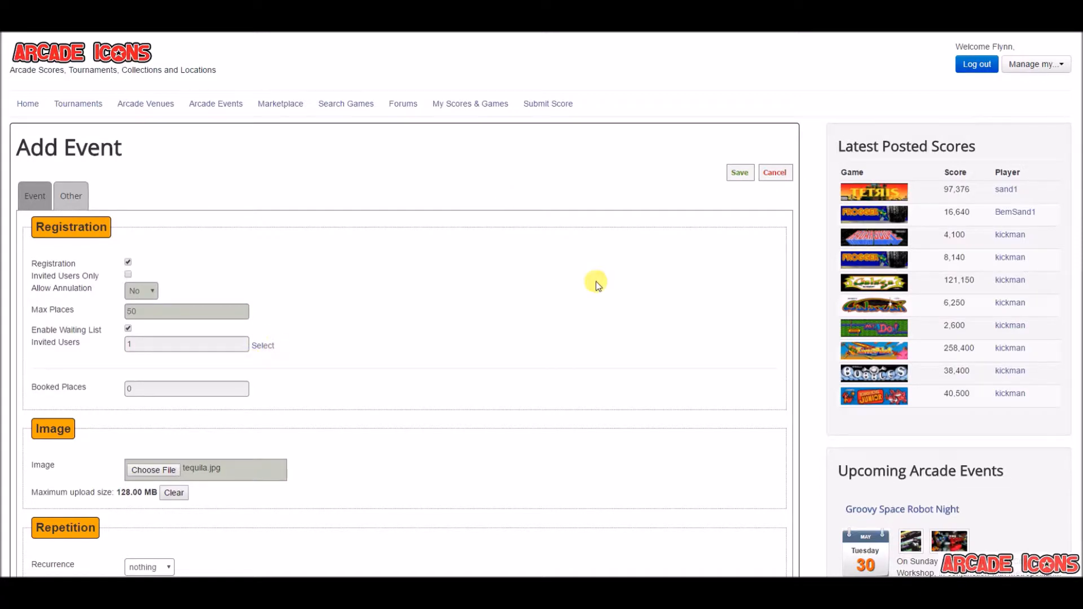
click(737, 178)
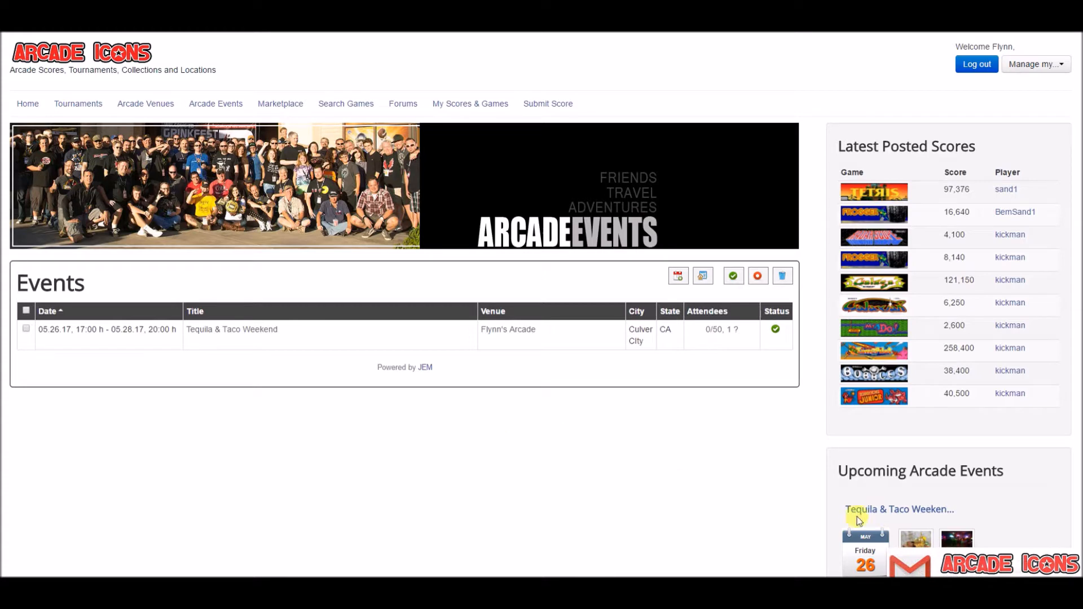
Open the Arcade Icons event invitation e-mail in Gmail and follow its direct link to the event page
click(968, 561)
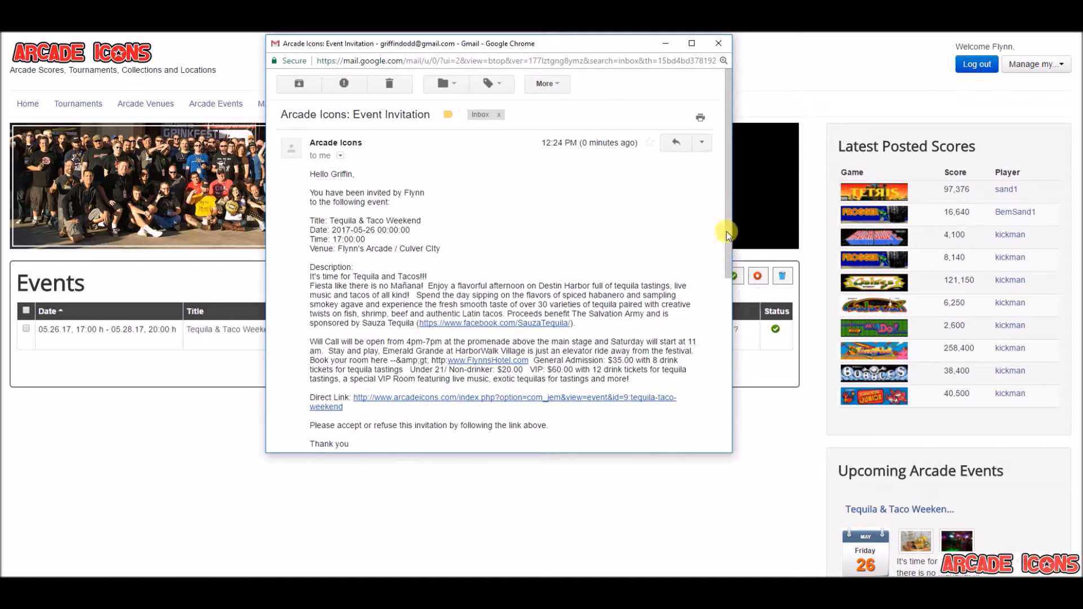
drag(726, 230, 731, 266)
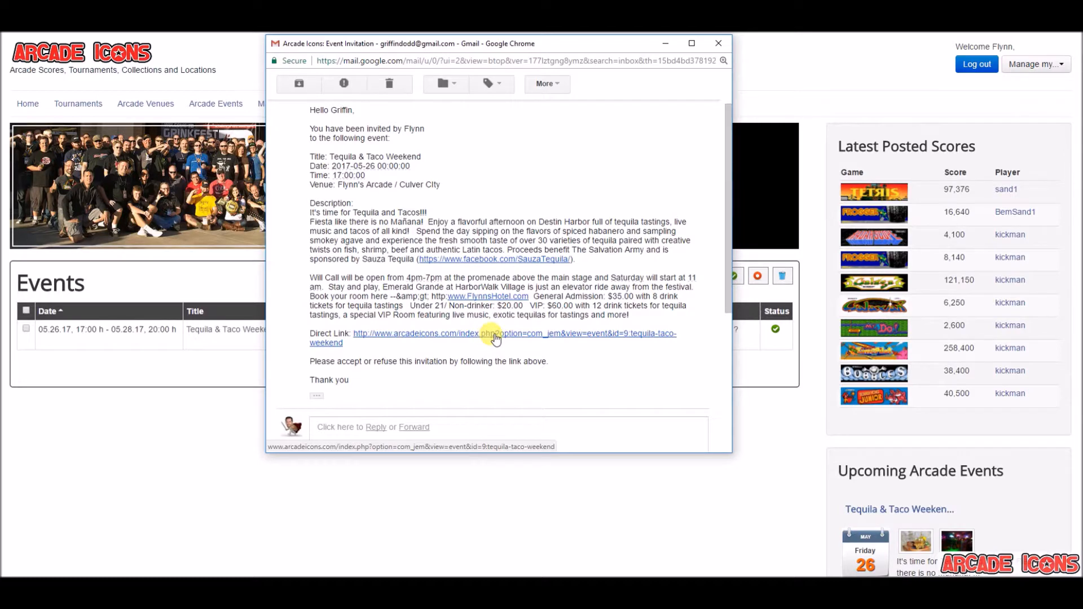
click(495, 337)
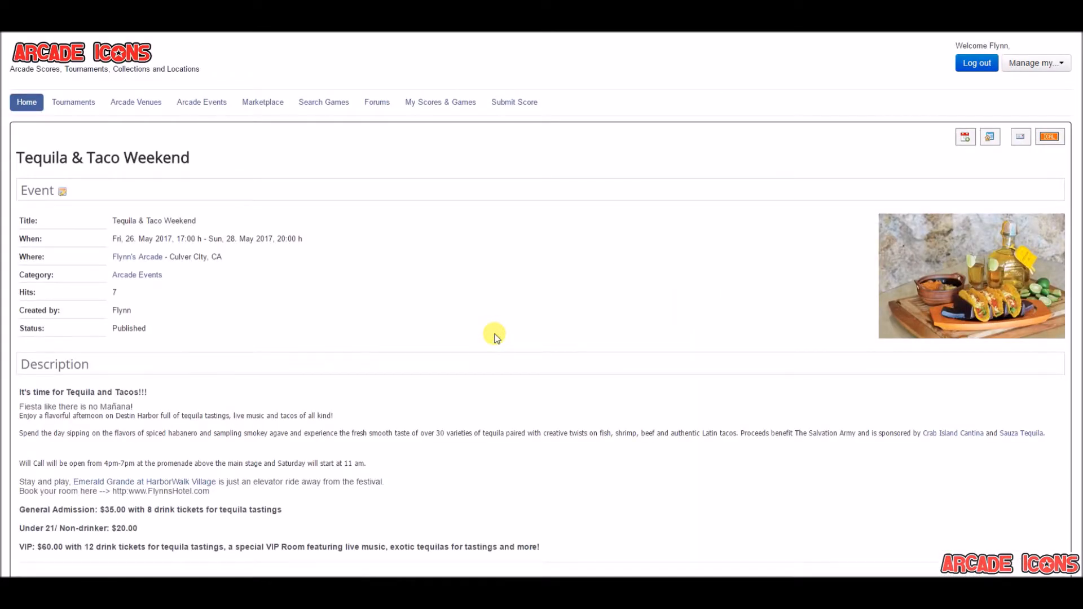
Register as going to the Tequila & Taco Weekend event with the comment "Woot Woot Let's do this!!!"
scroll(495, 337, down, 3)
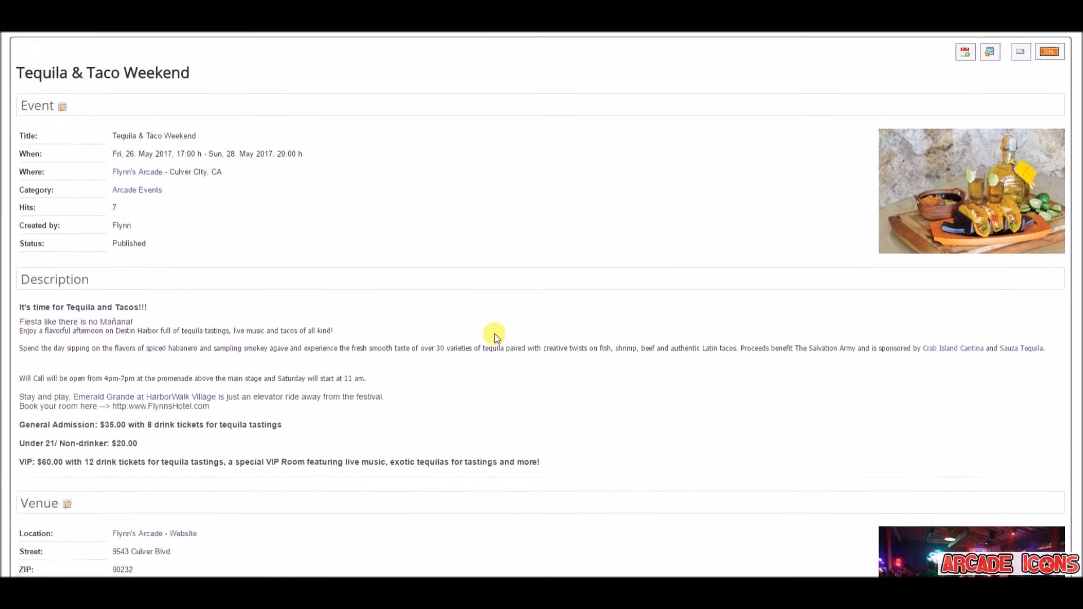
scroll(496, 338, down, 5)
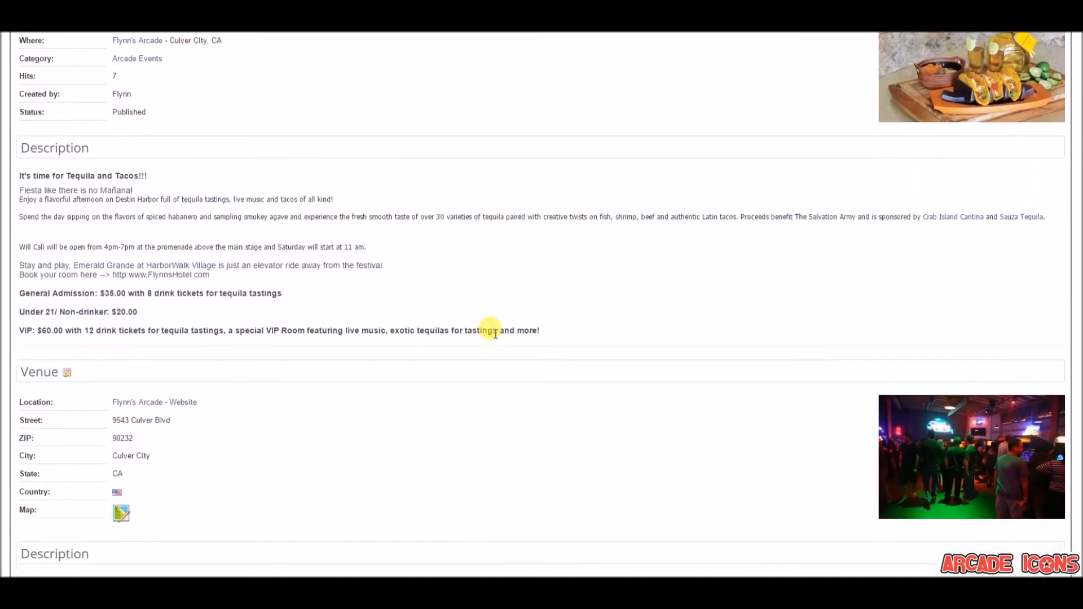
scroll(495, 337, down, 4)
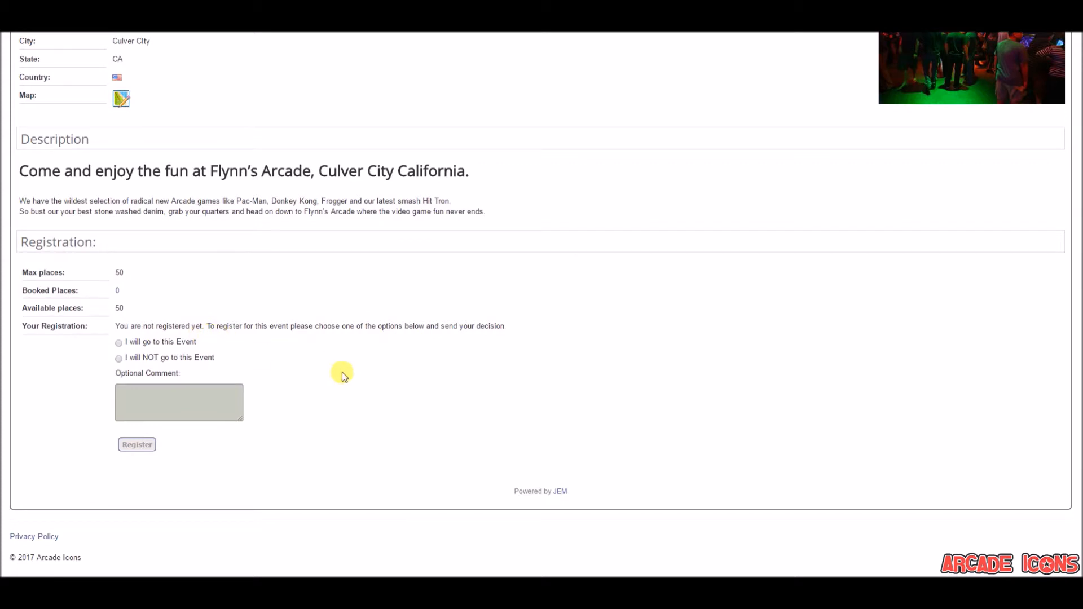
click(119, 344)
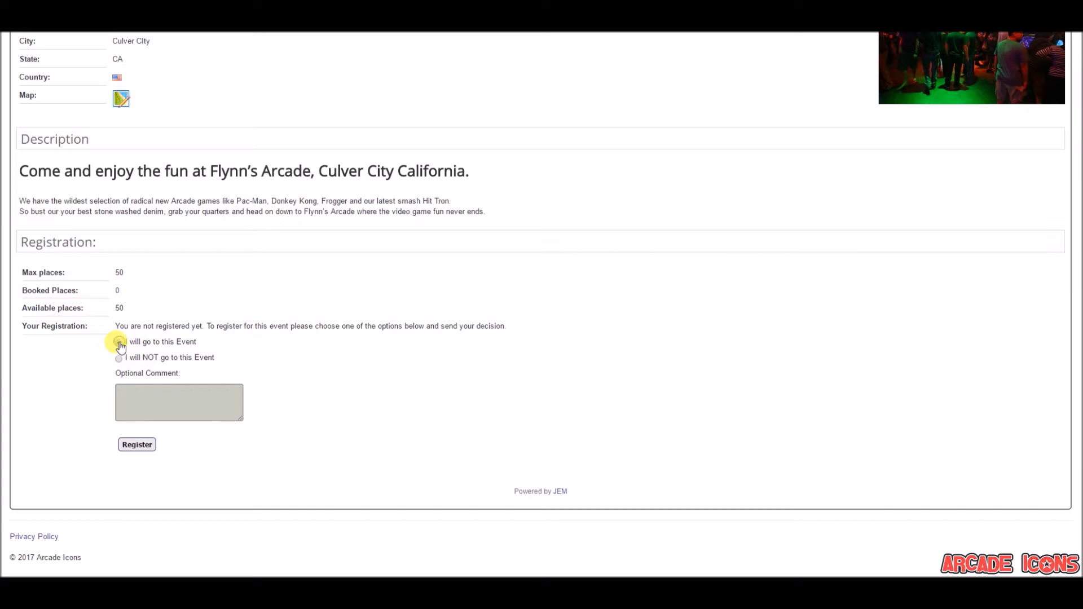
click(165, 404)
text(Woot Woot )
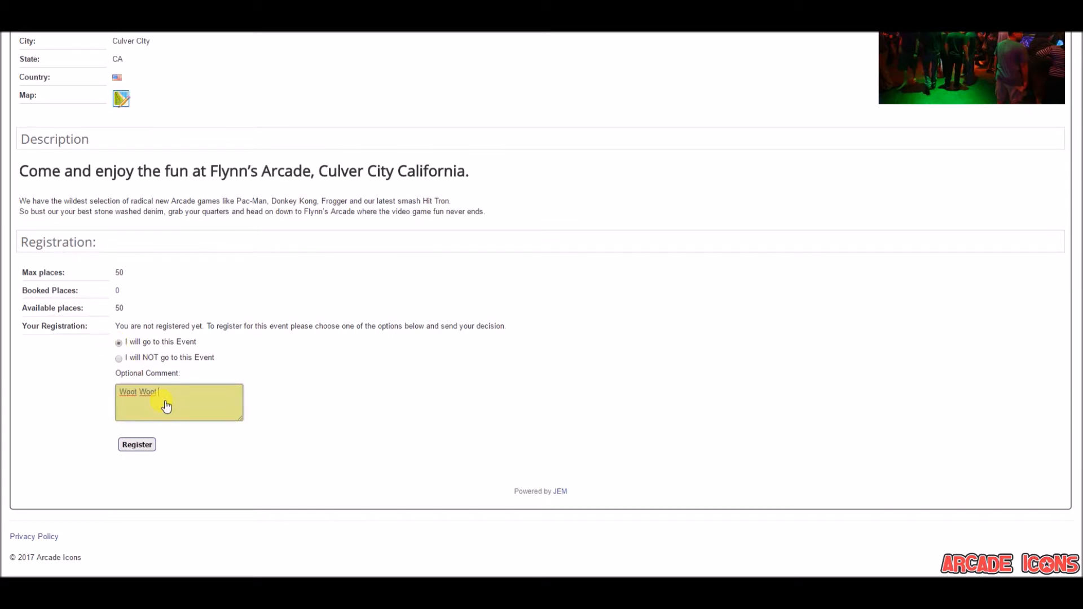
text(Let sdo this!!)
key(BackSpace)
text(')
click(144, 444)
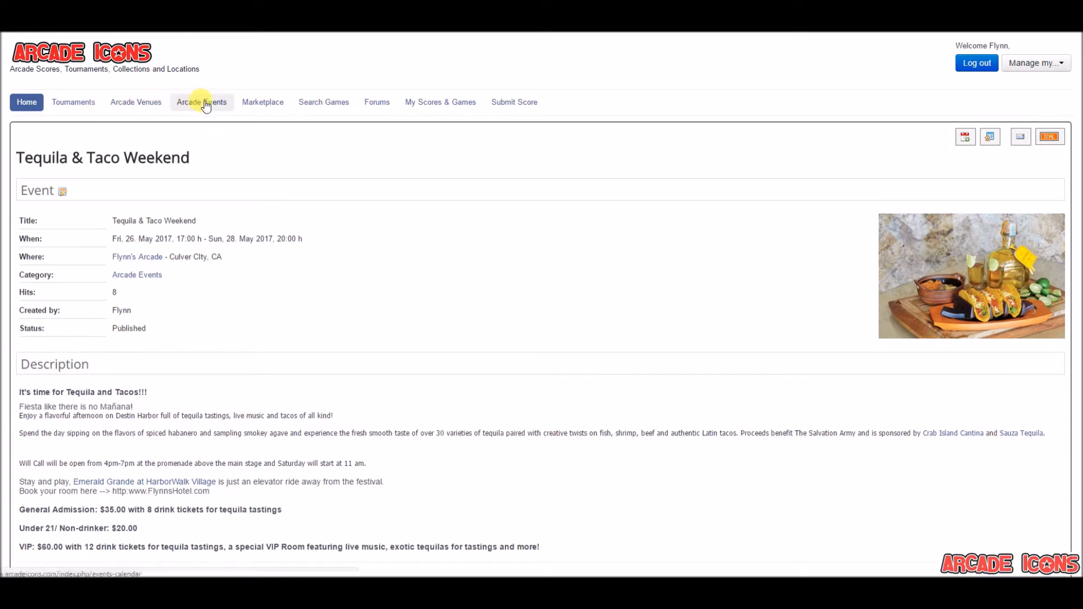
Open Tequila & Taco Weekend from the Arcade Events list and review its details, venue and registration information
click(207, 106)
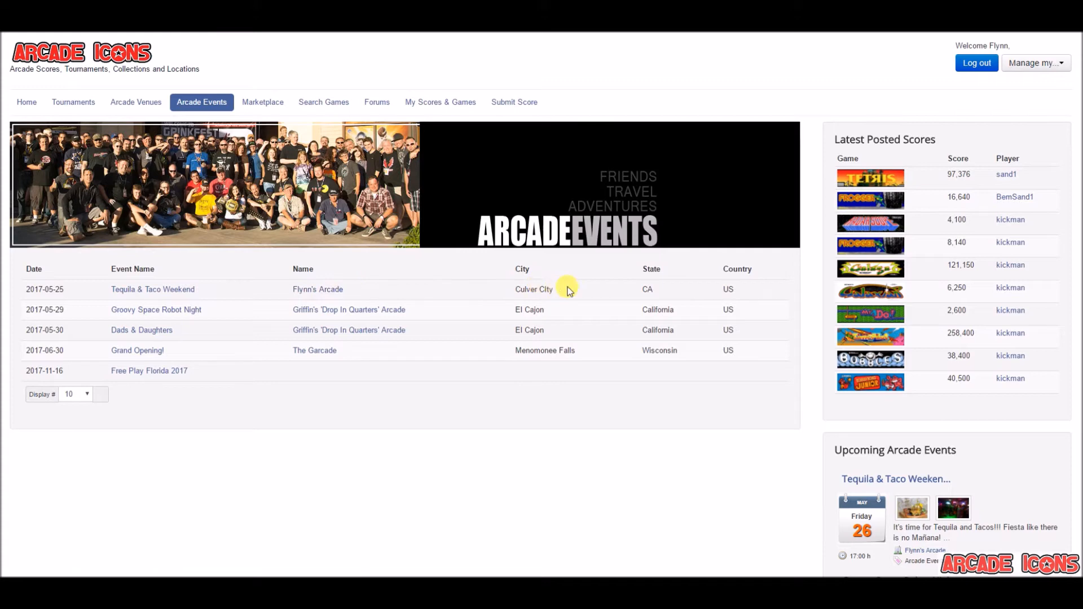
click(178, 291)
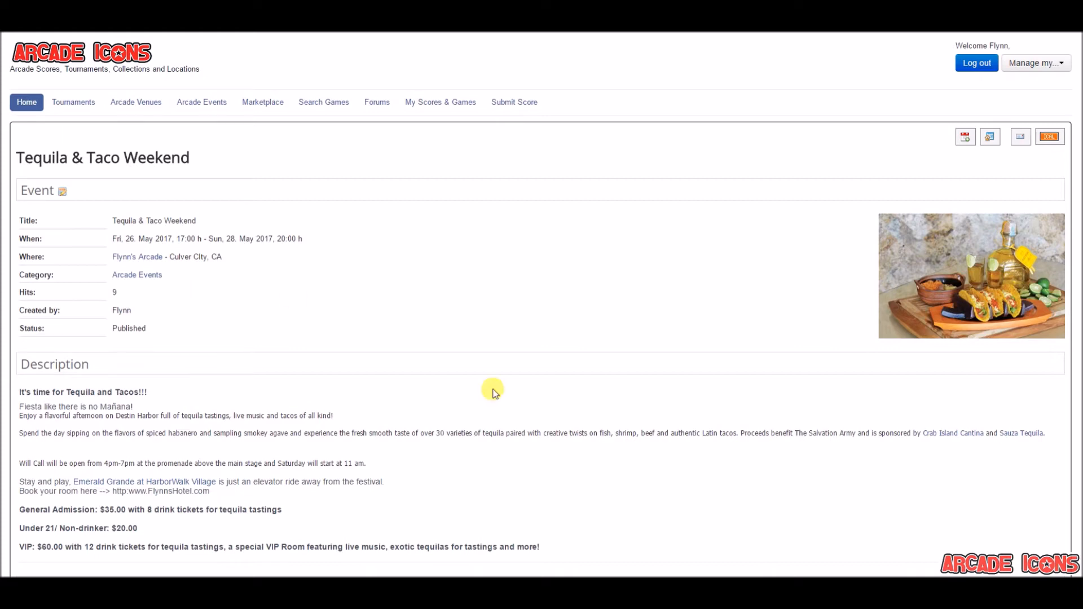
scroll(493, 391, down, 4)
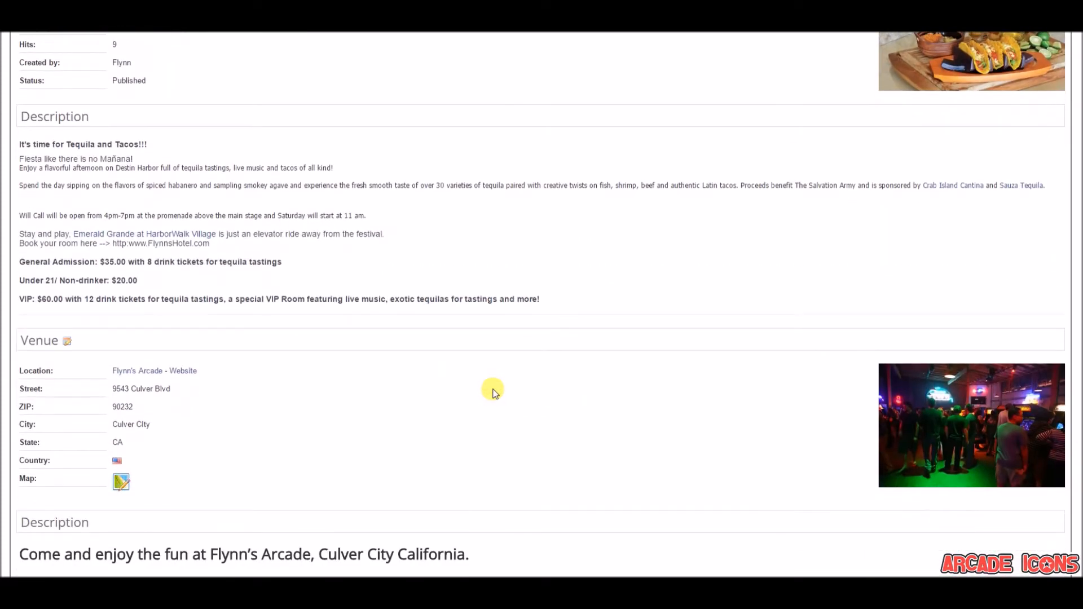
scroll(493, 391, down, 2)
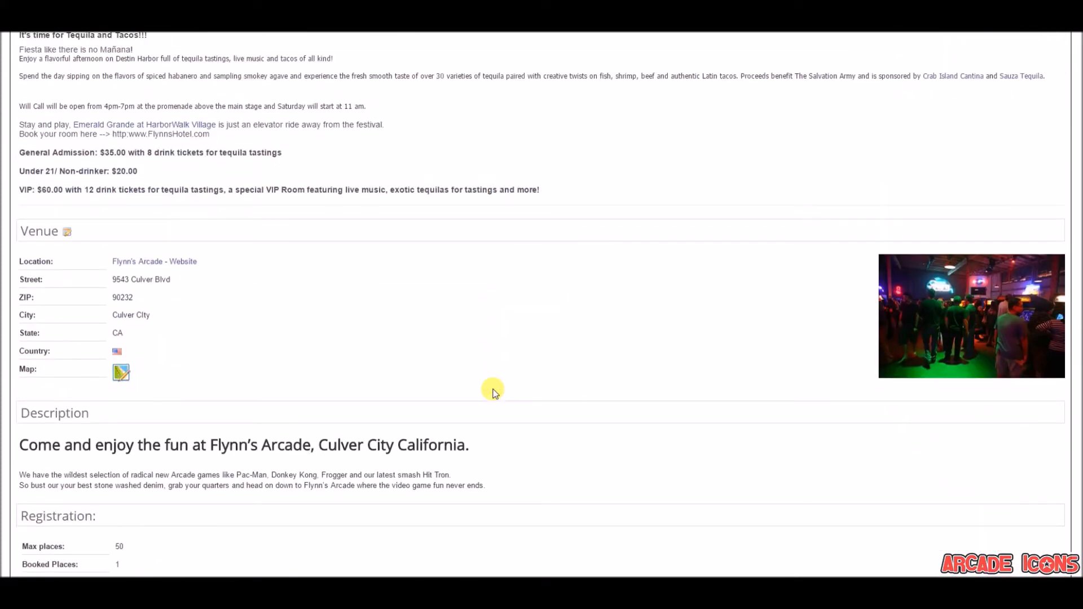
scroll(492, 391, down, 3)
scroll(492, 391, down, 4)
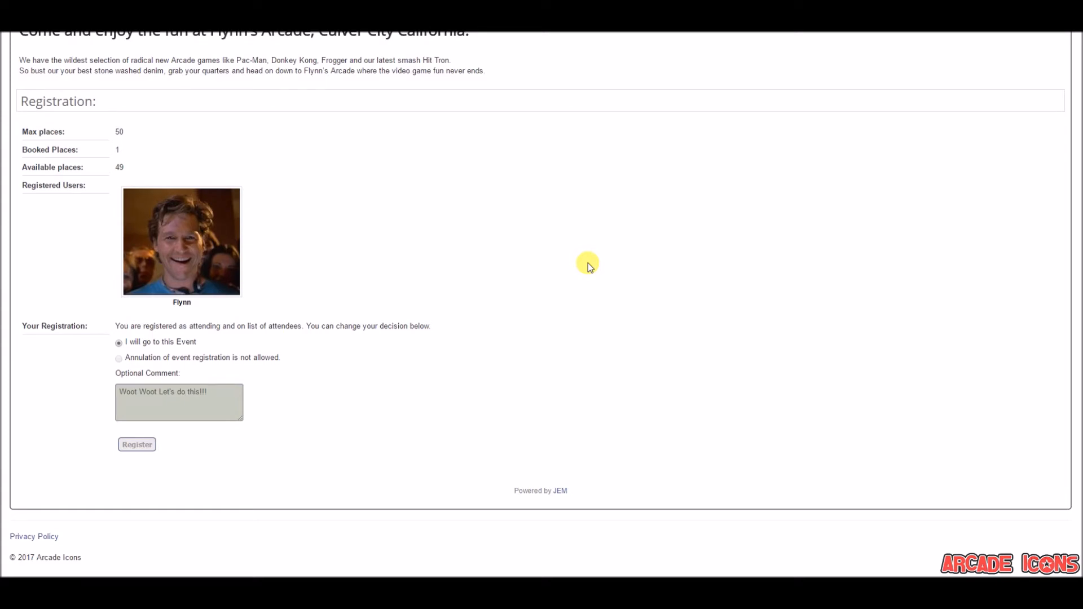
scroll(588, 263, up, 8)
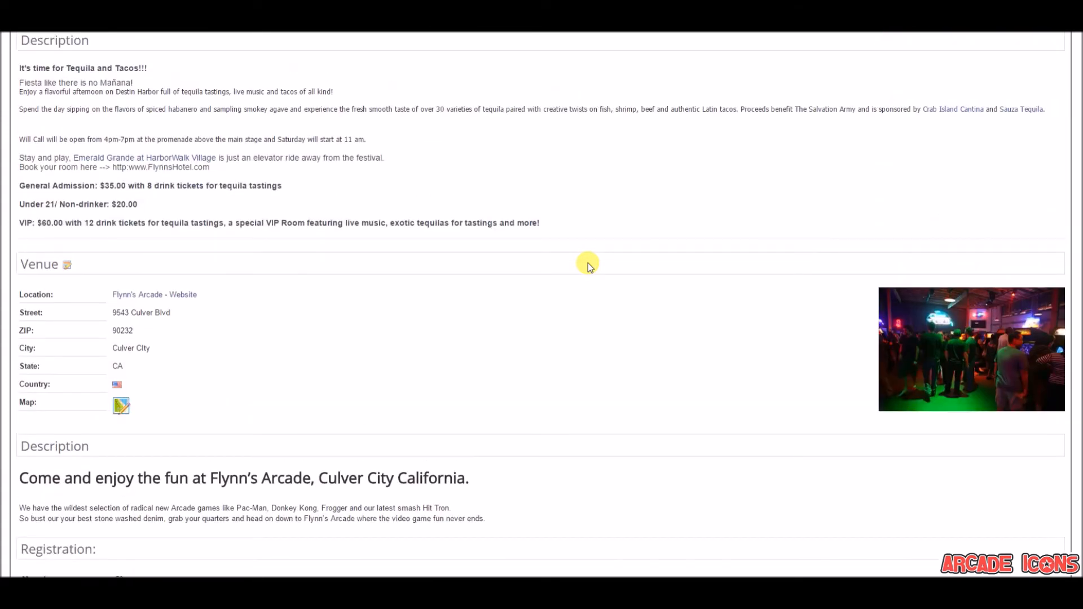
scroll(588, 262, up, 6)
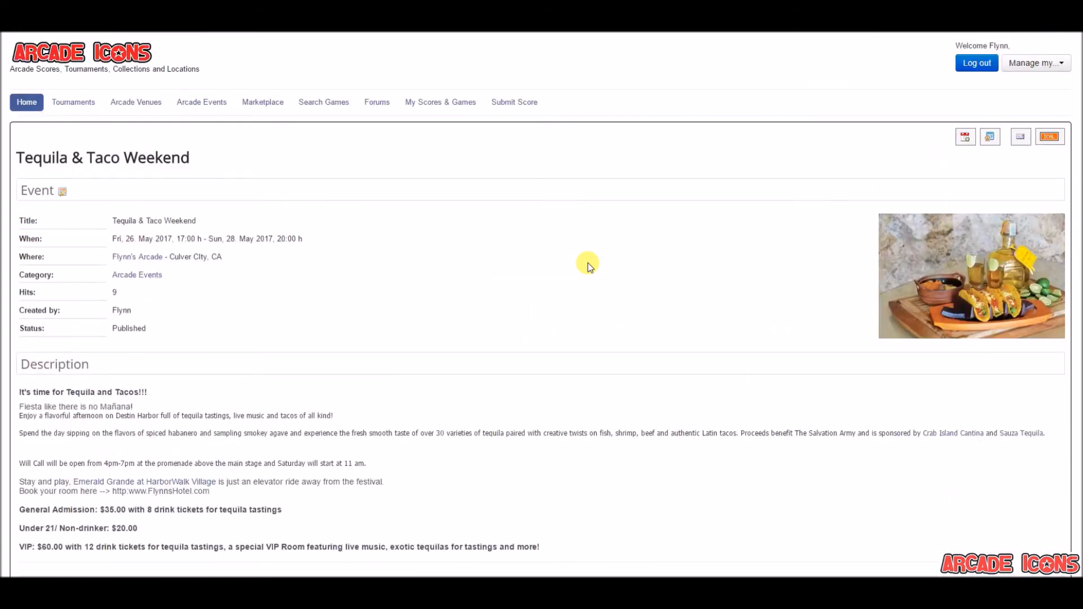